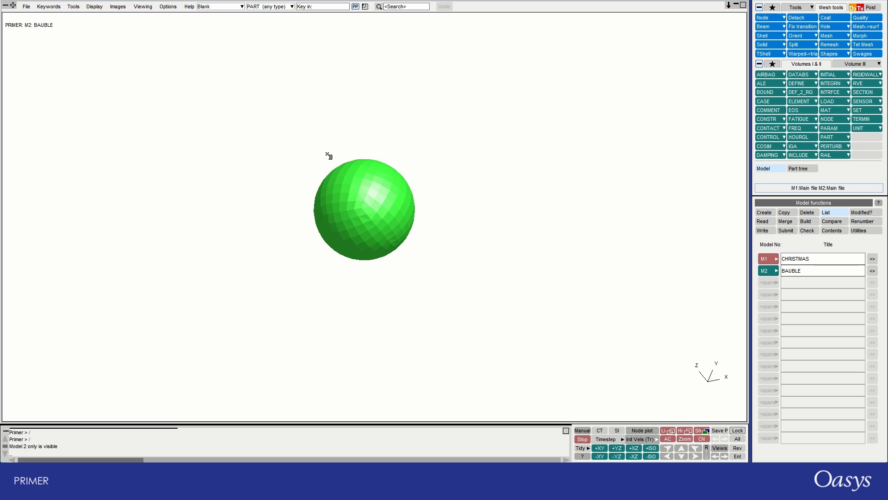
Make model 1 (CHRISTMAS) visible alongside the bauble and show both from the front in the XZ plane, fitted to the view
key("1")
key("a")
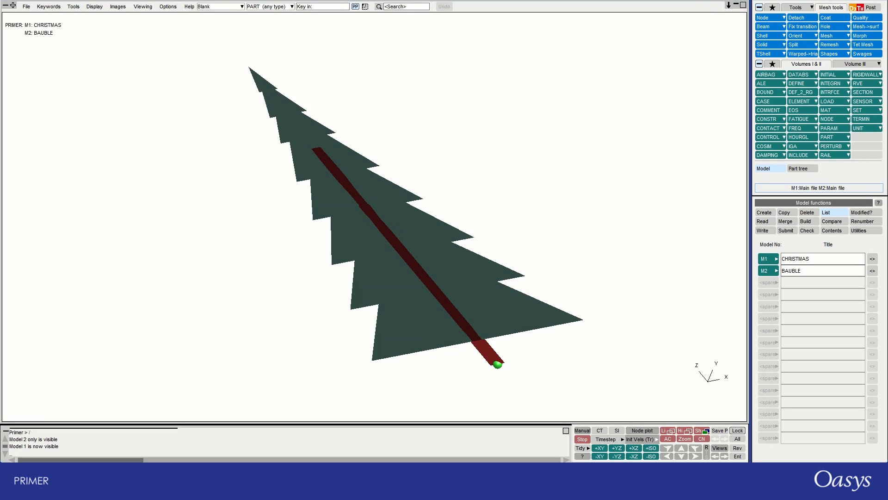
key("F3")
key("a")
scroll(337, 229, "down", 3)
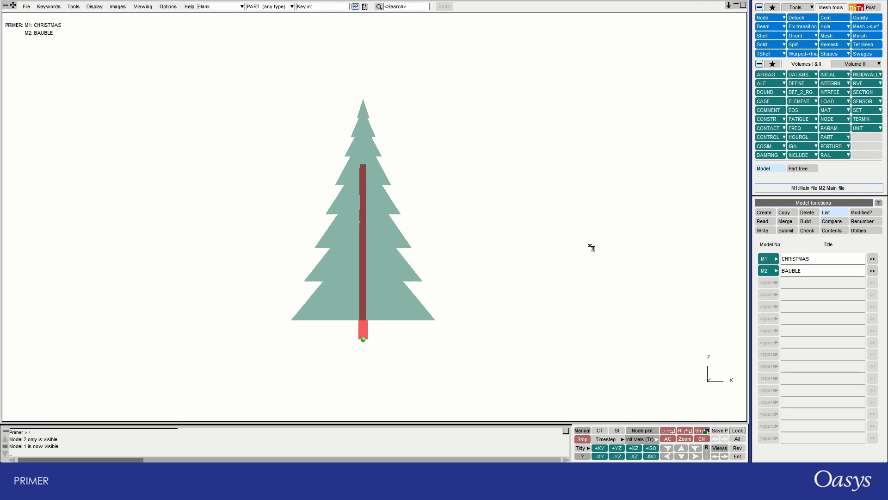
Delete model 2 (BAUBLE) and fit the view to the remaining tree model
left_click(775, 273)
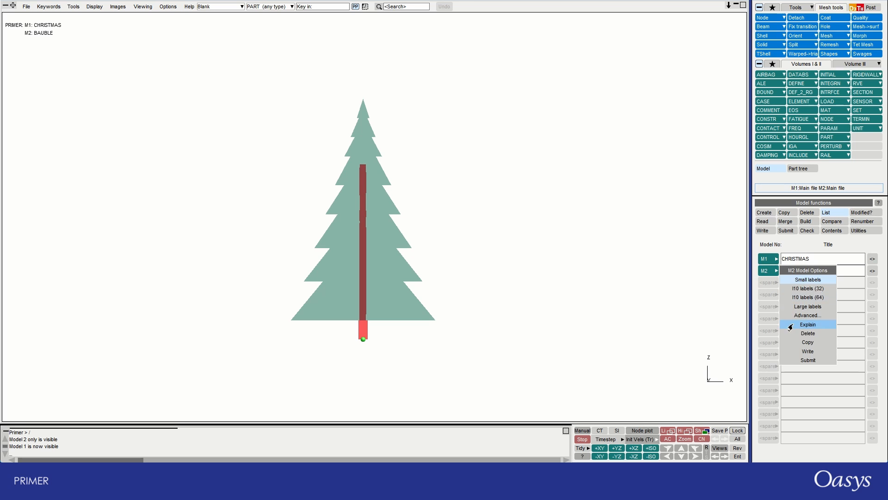
left_click(803, 335)
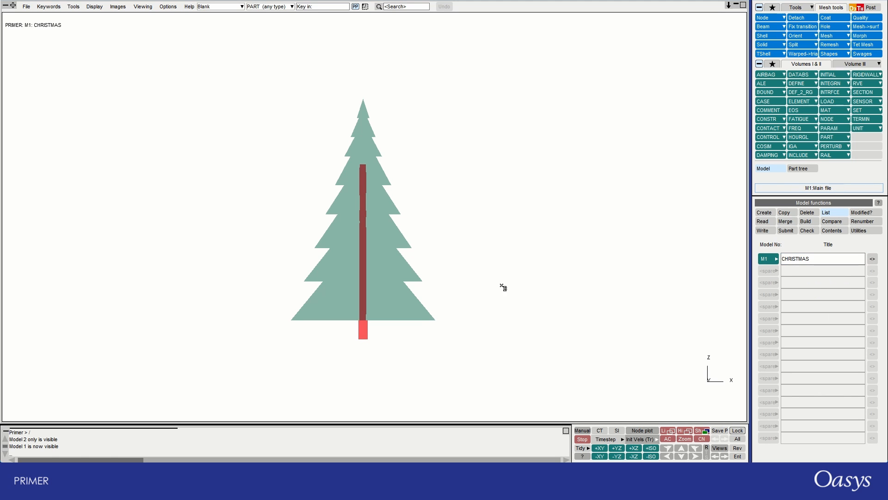
key("a")
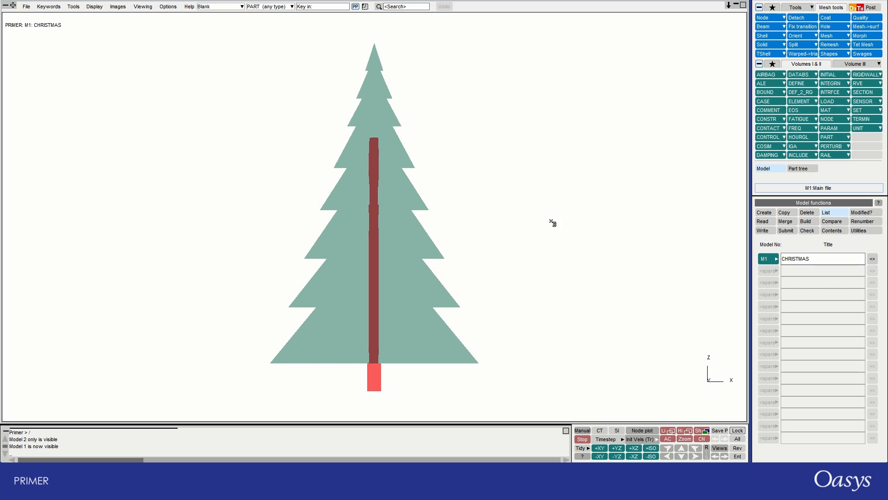
In the include file structure, add a new empty include file named baubles_01.key as a child of the CHRISTMAS model
left_click(796, 7)
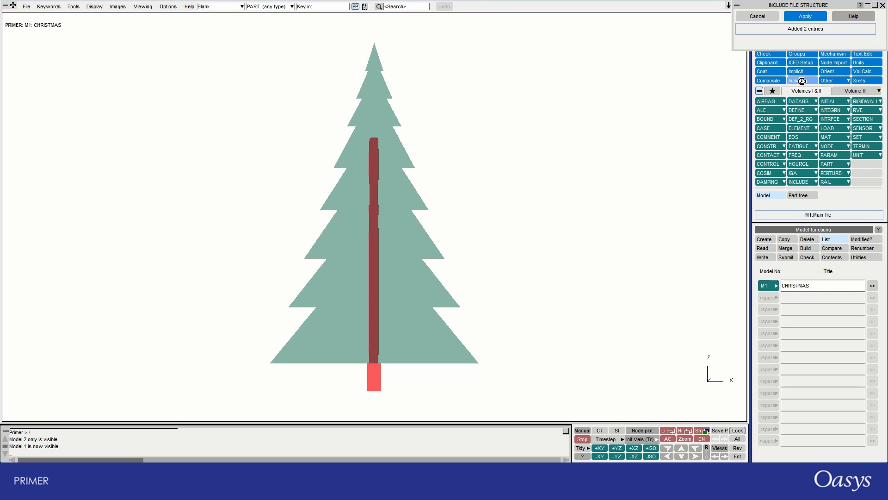
left_click(798, 81)
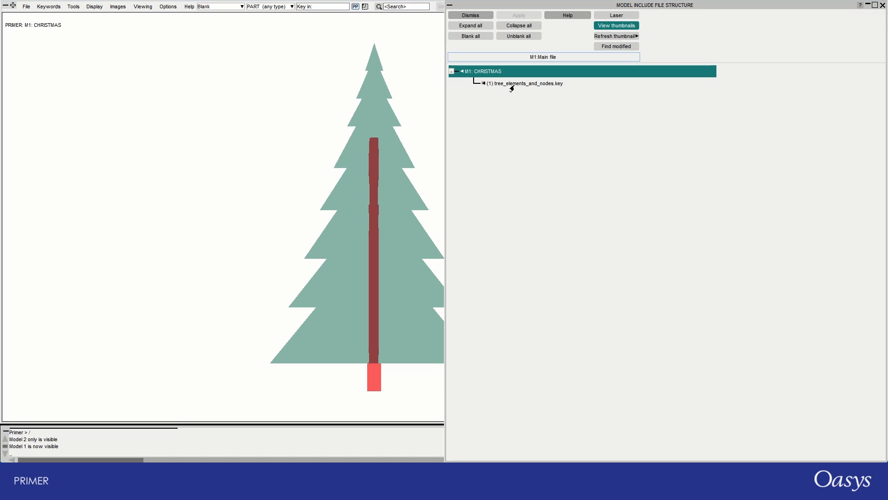
scroll(218, 169, "down", 2)
scroll(428, 147, "up", 1)
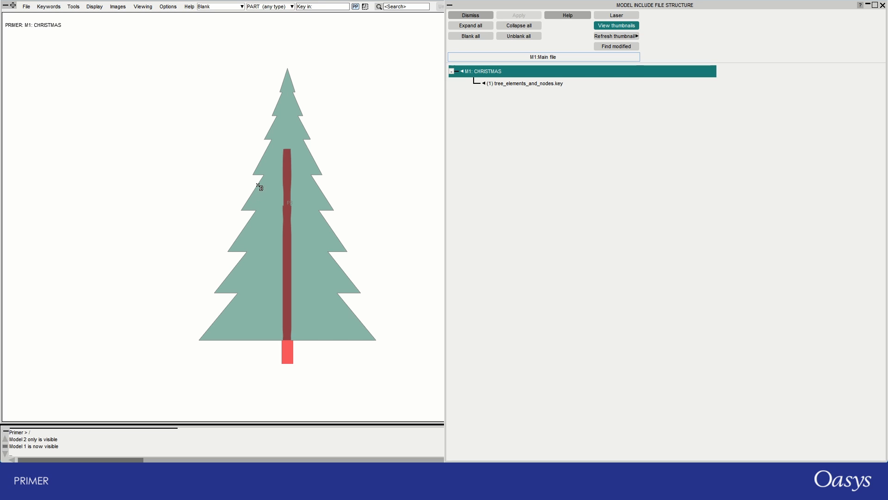
left_click(459, 75)
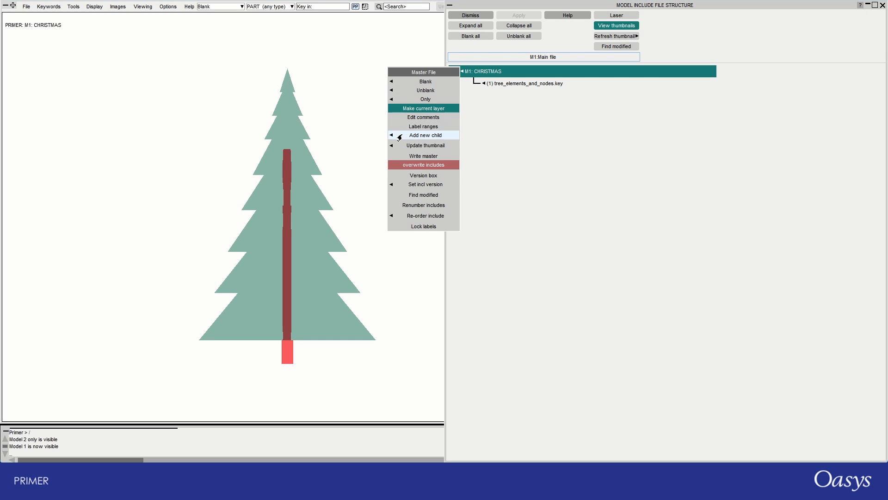
left_click(392, 136)
left_click(348, 146)
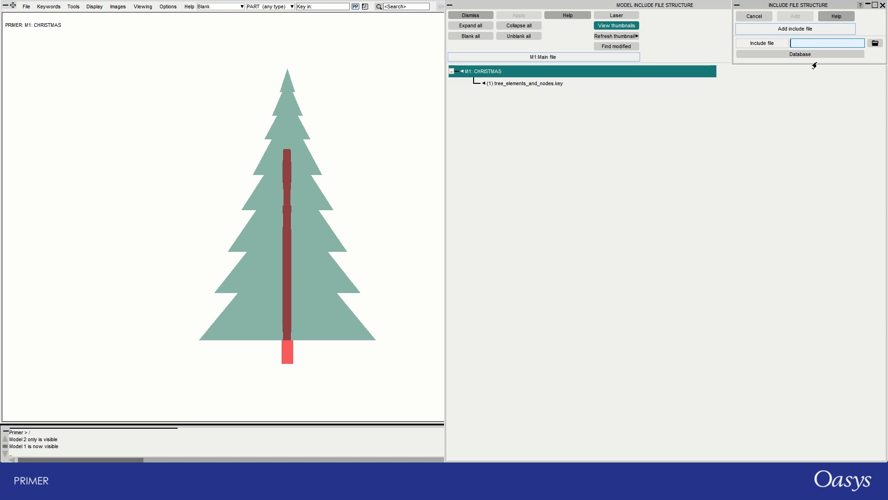
type("baubles_")
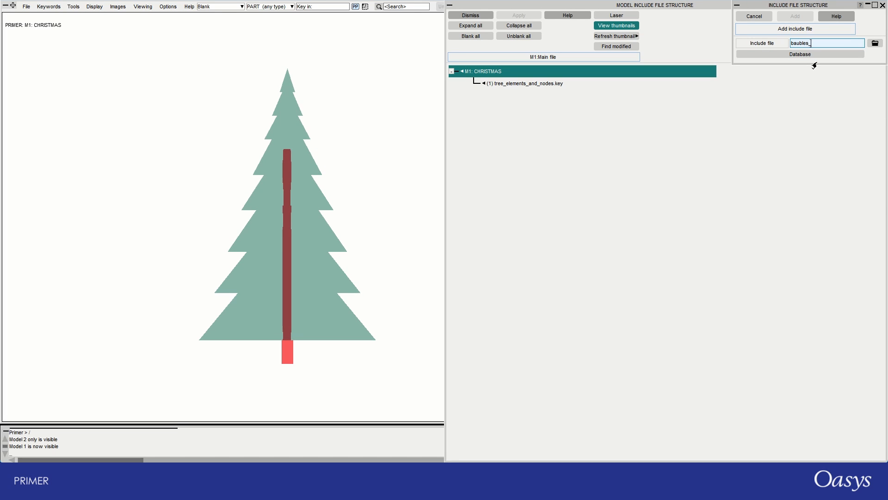
type("01.key")
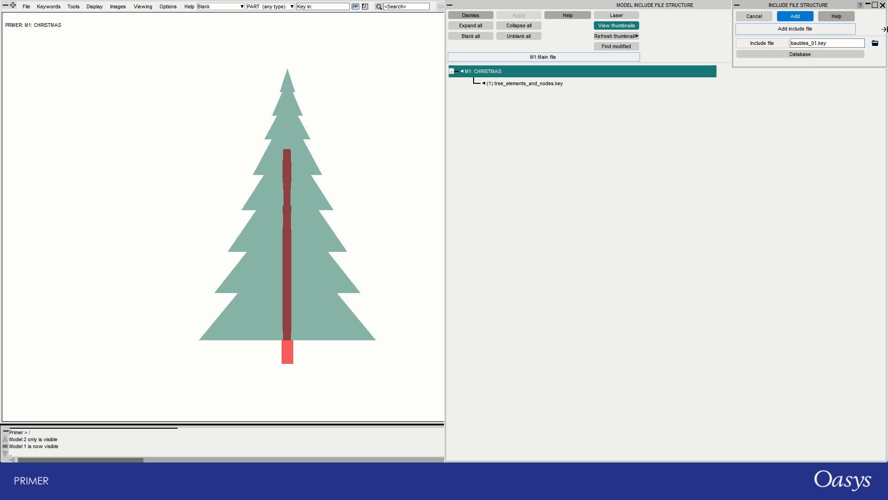
left_click(795, 16)
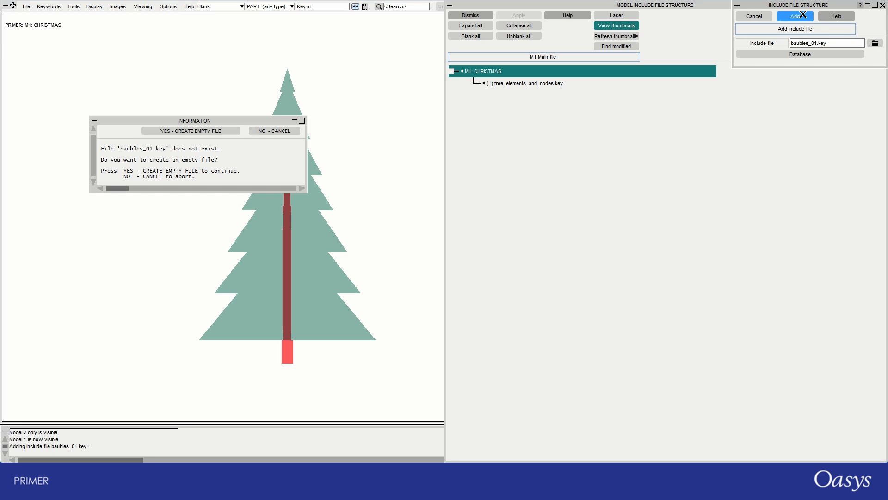
left_click(209, 132)
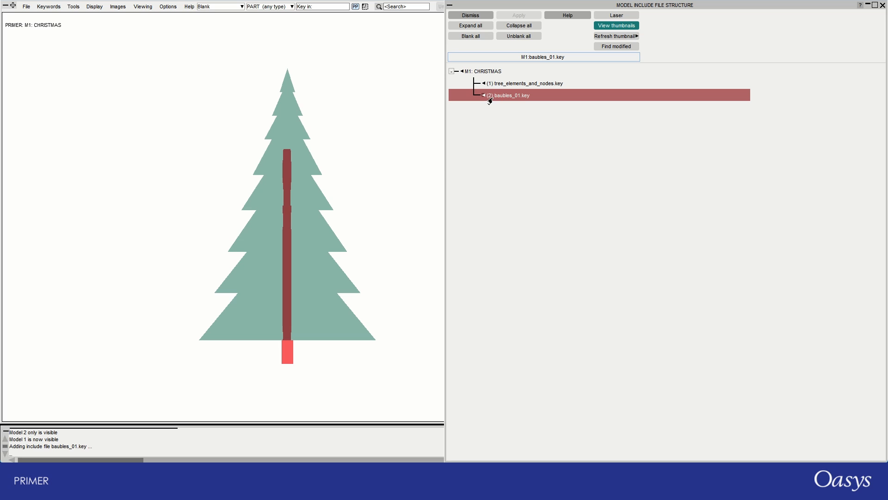
Start a child INCLUDE_TRANSFORM under baubles_01.key and choose bauble_50mm.key as its file
right_click(490, 101)
left_click(463, 133)
right_click(481, 99)
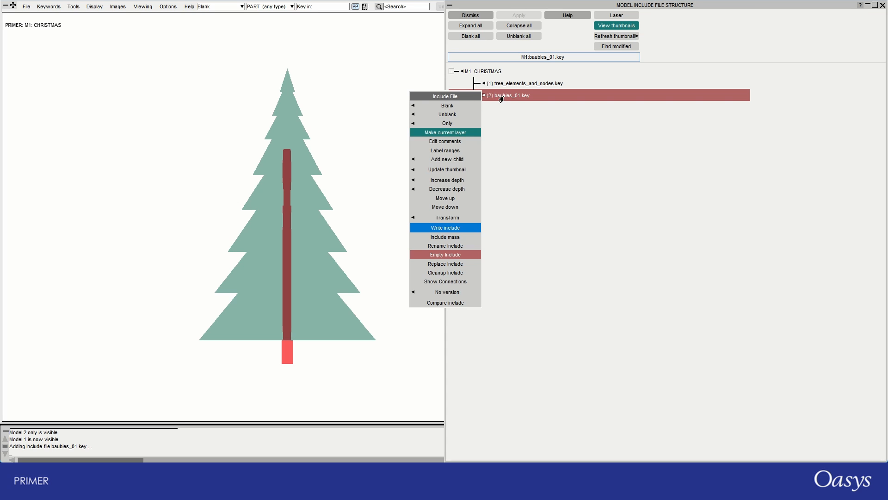
left_click(411, 161)
left_click(384, 187)
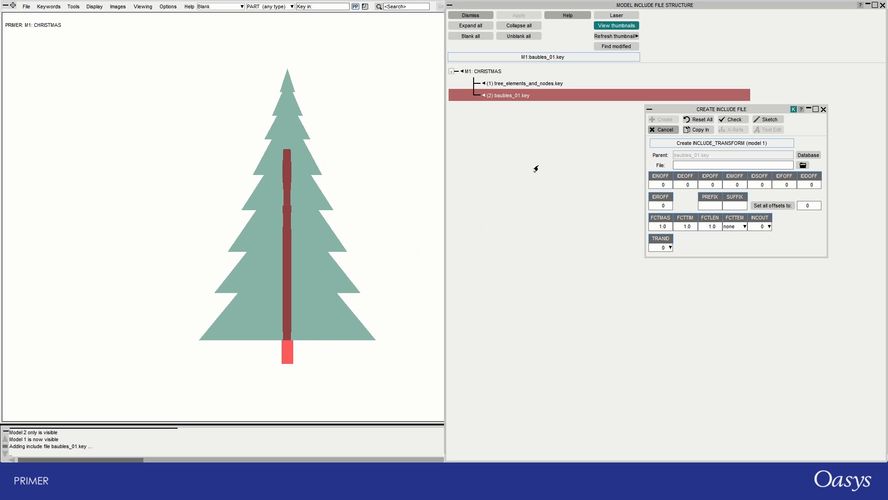
left_click_drag(673, 112, 560, 154)
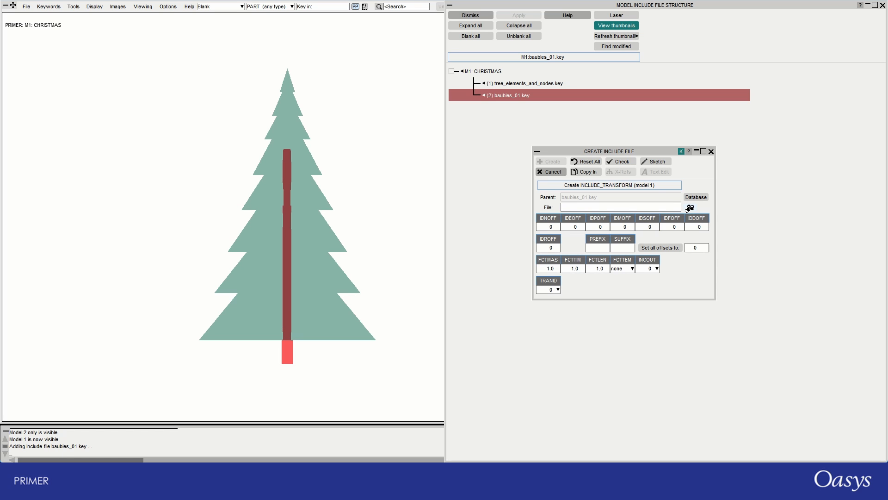
left_click(690, 208)
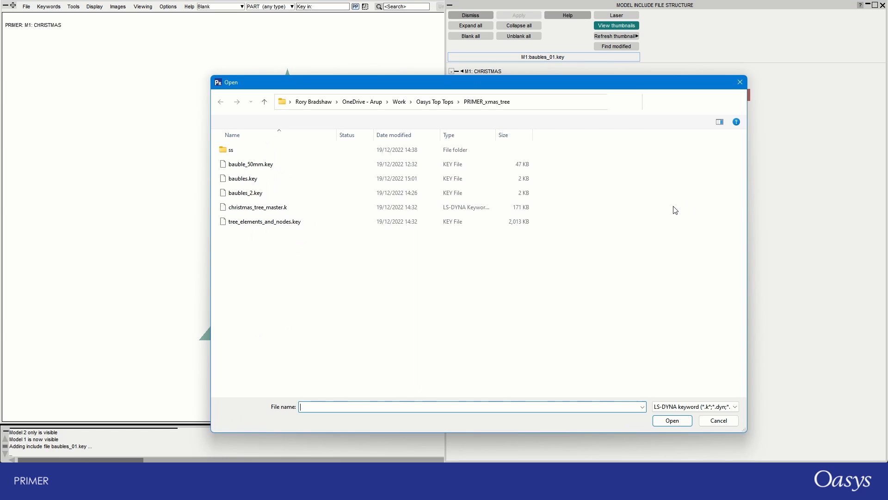
double_click(296, 164)
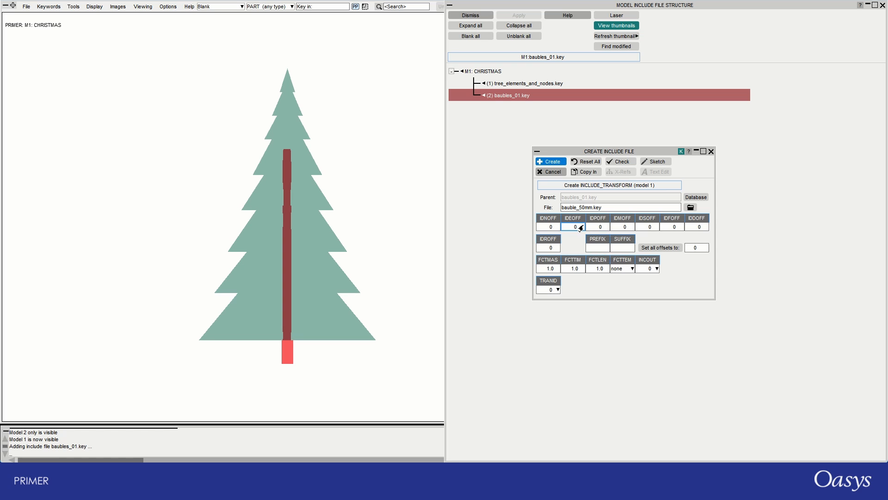
Start a new transformation definition for the include's TRANID and insert a TRANSL row in it
left_click(555, 291)
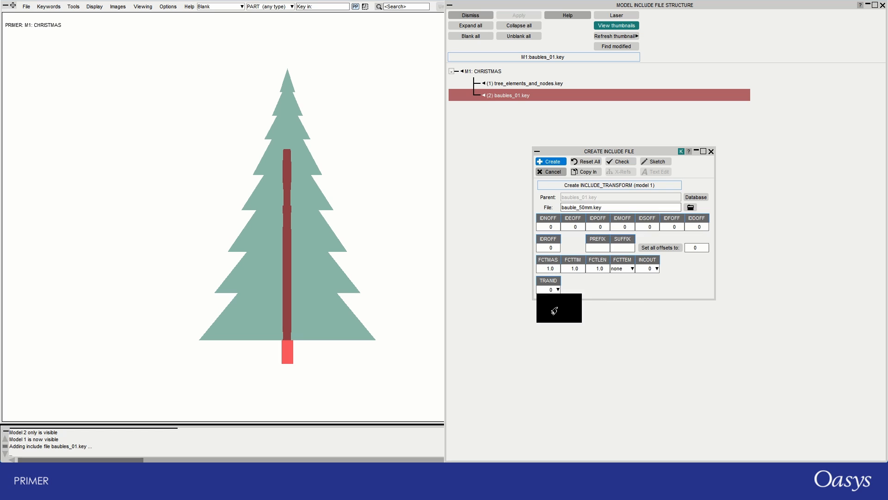
left_click(558, 307)
left_click_drag(620, 175, 535, 320)
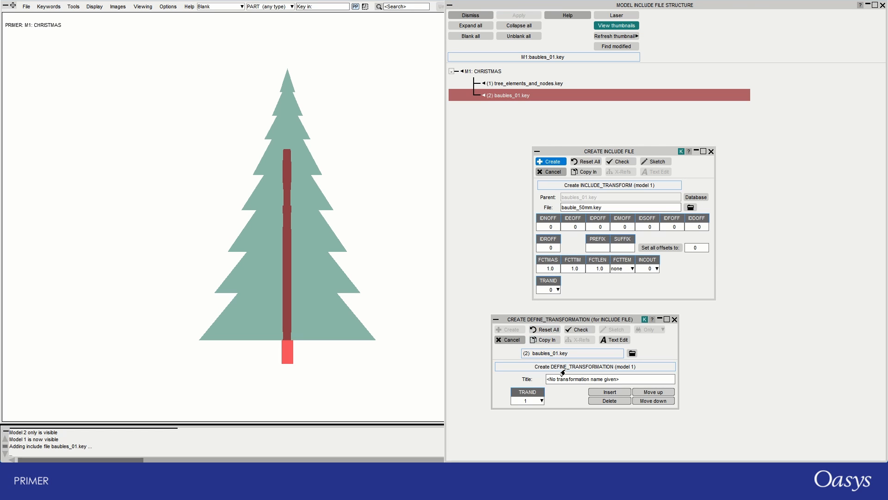
left_click_drag(593, 319, 591, 304)
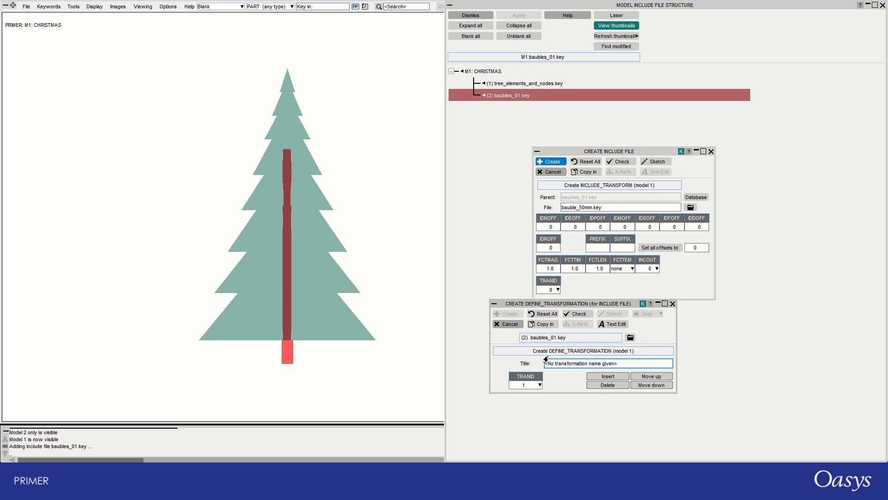
left_click(601, 376)
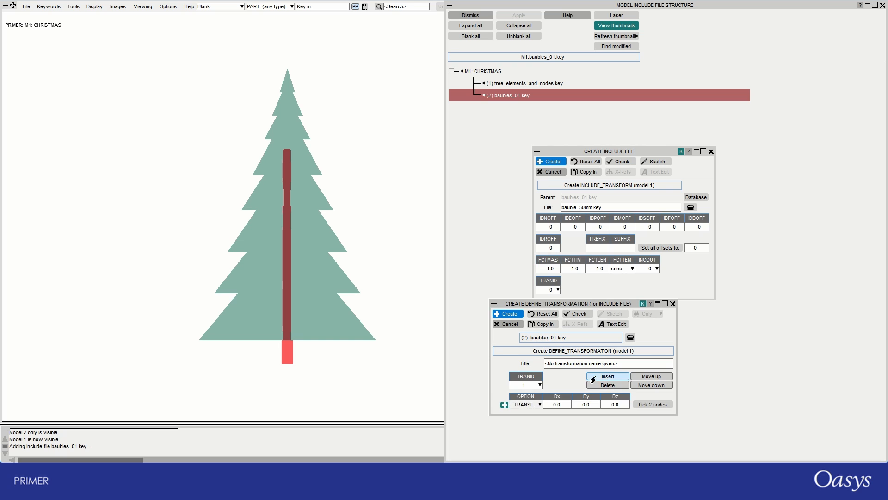
left_click_drag(578, 303, 609, 227)
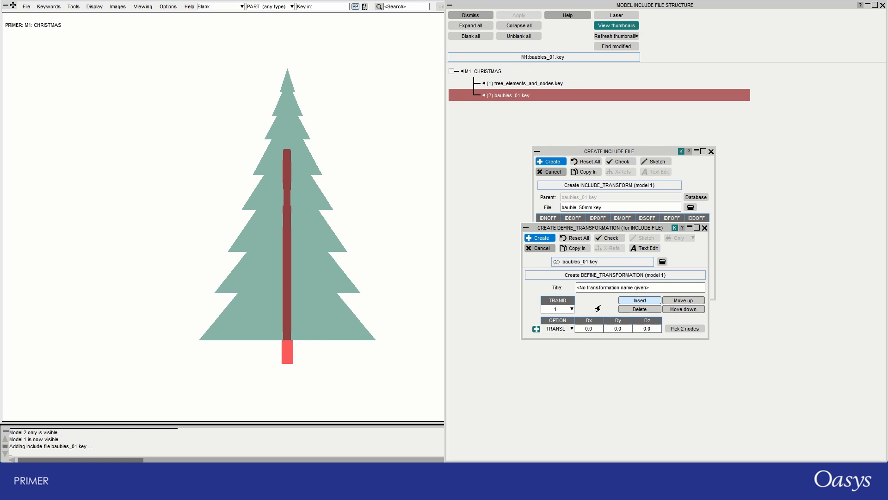
left_click(581, 329)
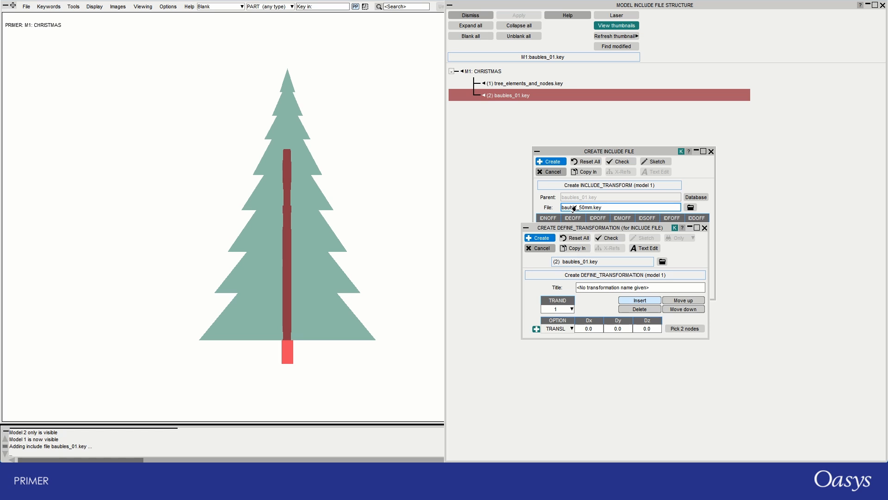
Define the translation by picking node N17168 at the trunk's base and a node on an upper-left branch tip, and create the transformation
left_click(679, 329)
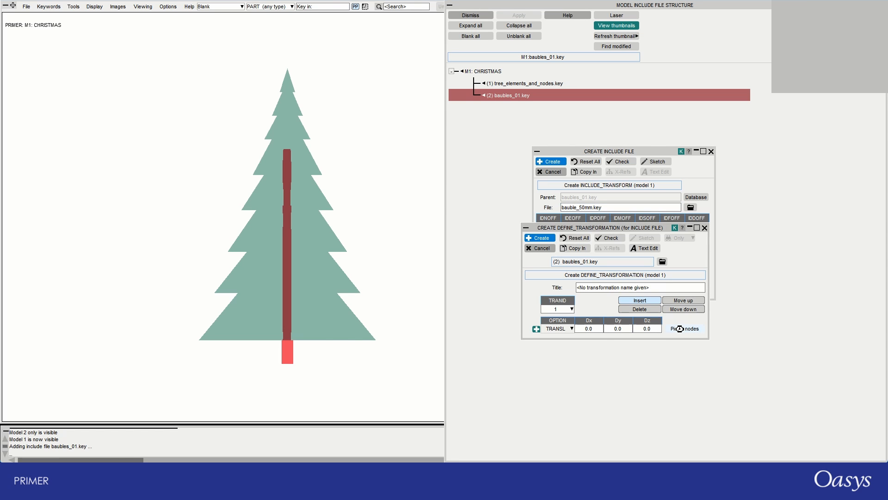
scroll(277, 359, "up", 10)
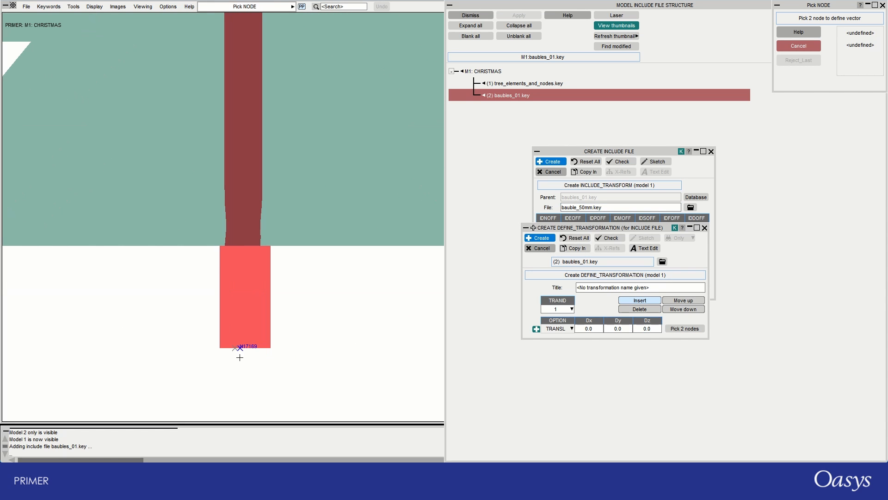
left_click(240, 351)
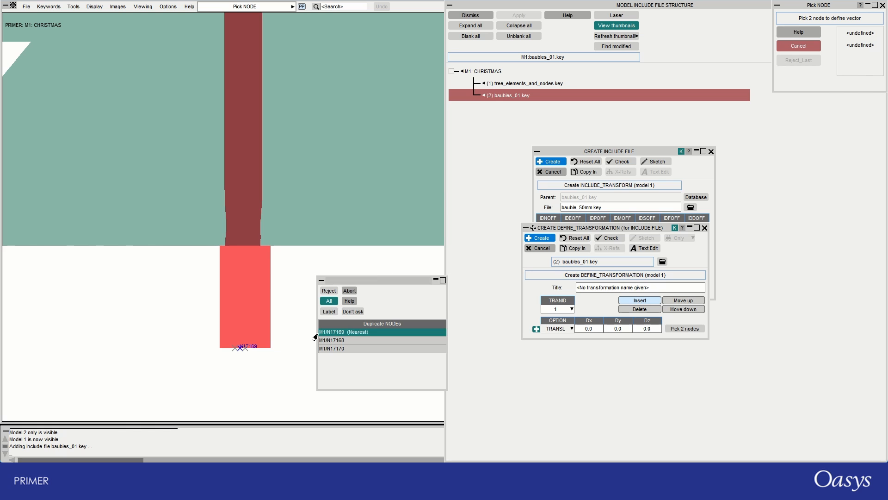
left_click(337, 345)
scroll(314, 359, "down", 10)
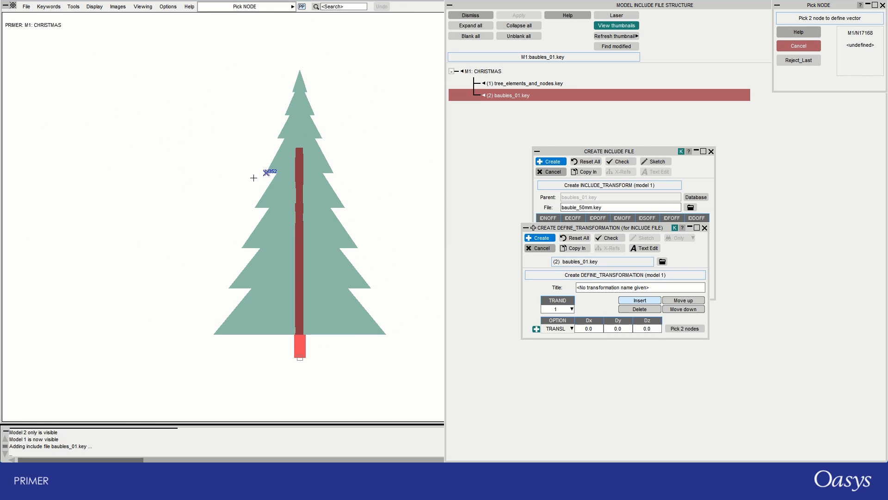
left_click(266, 172)
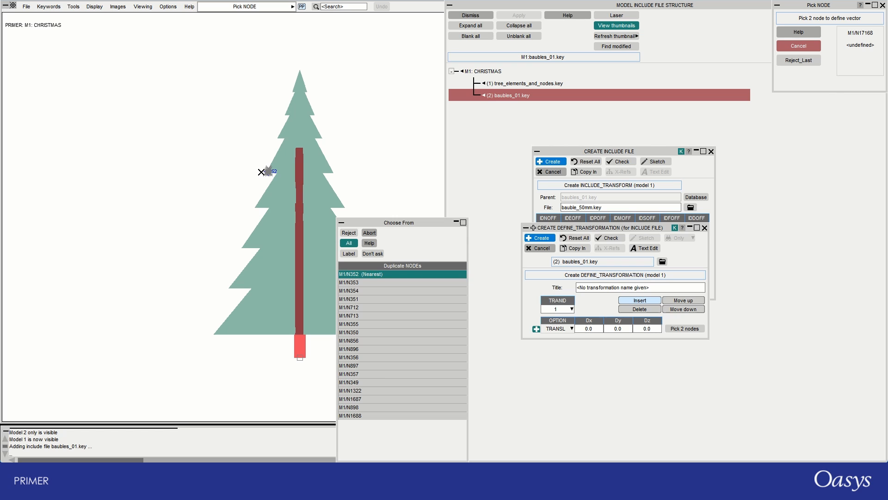
left_click(362, 280)
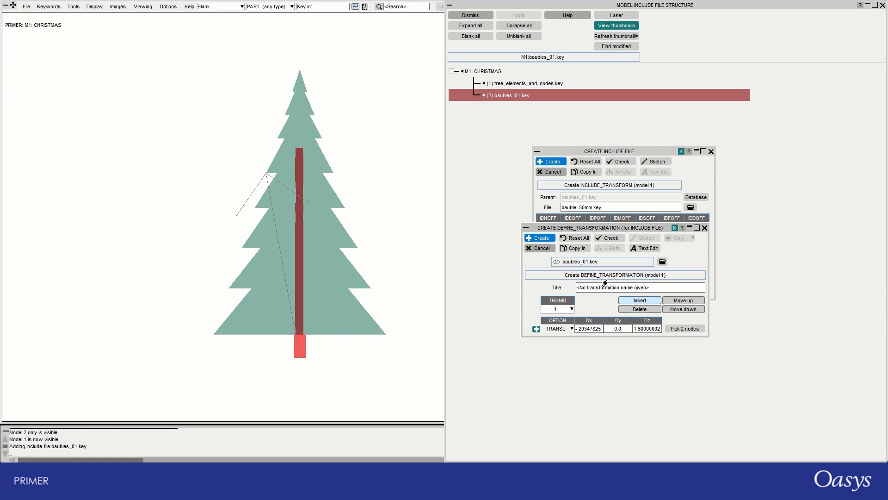
left_click(541, 238)
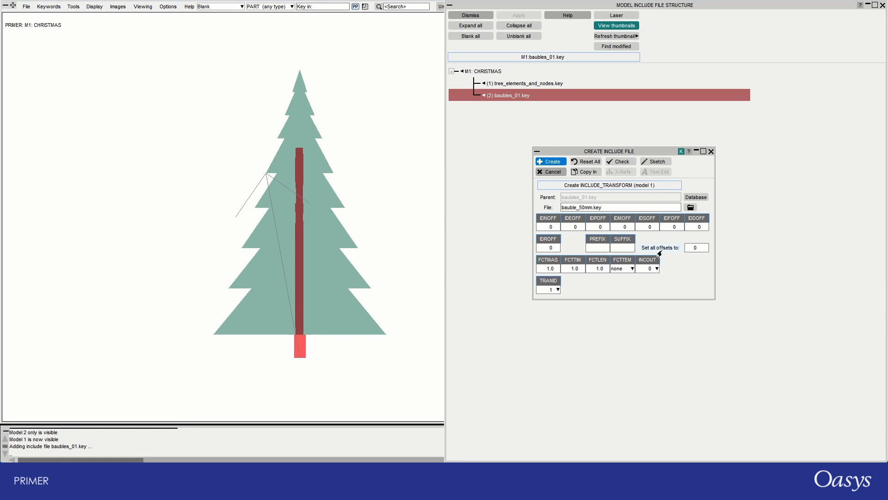
Try to create the bauble_50mm.key INCLUDE_TRANSFORM with all label offsets at 0, and close the resulting listing
left_click(548, 164)
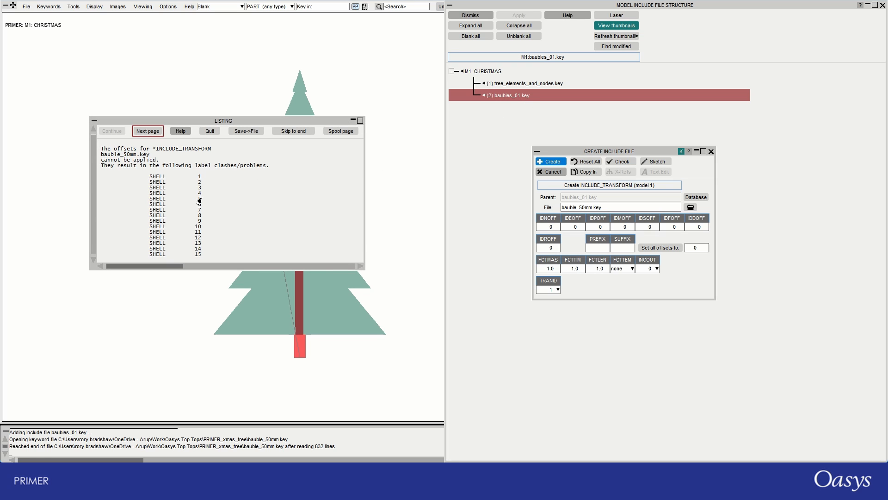
left_click_drag(304, 120, 341, 196)
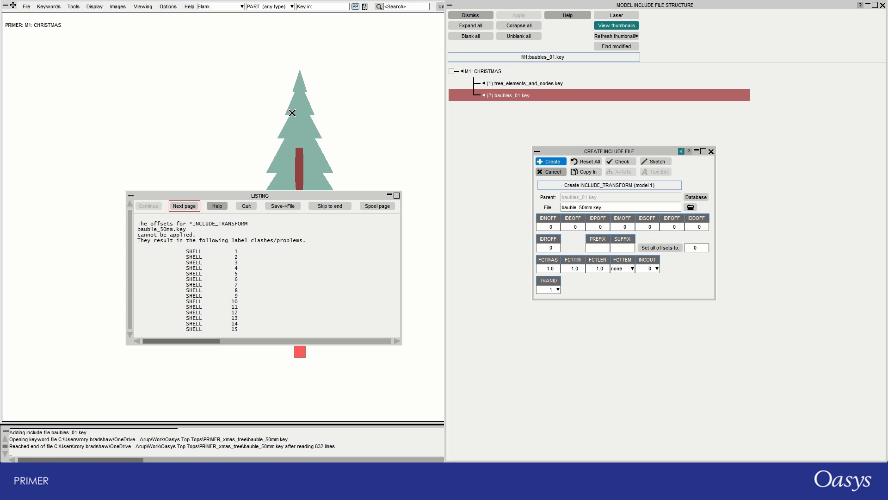
left_click(248, 206)
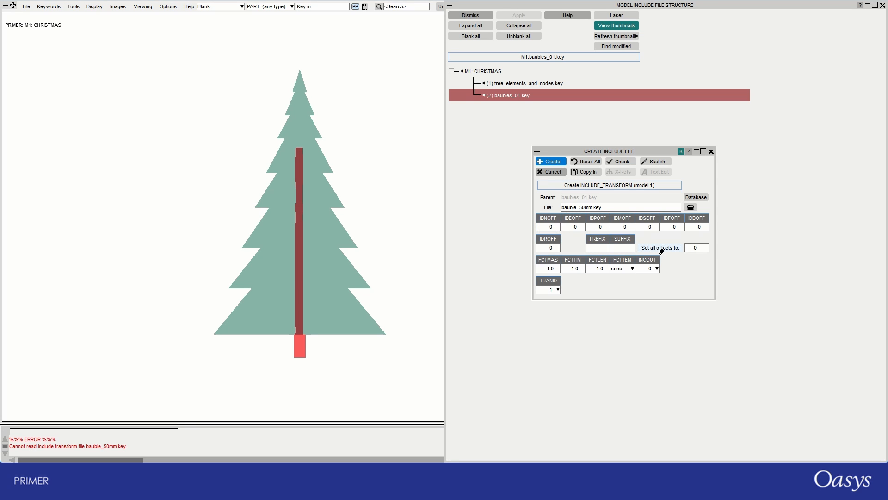
Set all label offsets of the include to 100000 and create the bauble_50mm.key INCLUDE_TRANSFORM
left_click(688, 251)
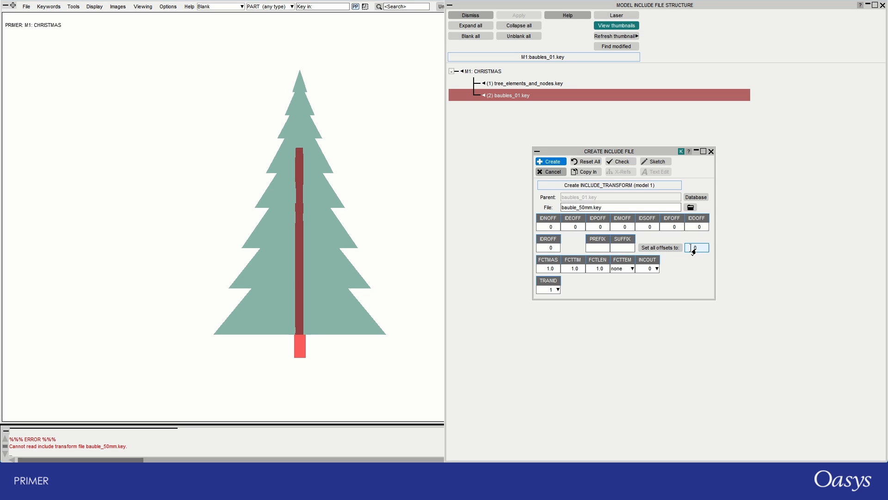
double_click(697, 251)
type("100000")
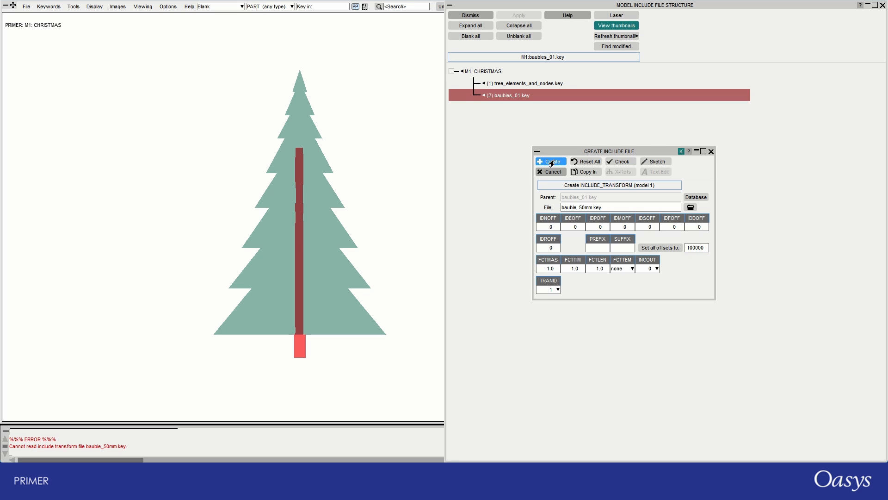
left_click(552, 162)
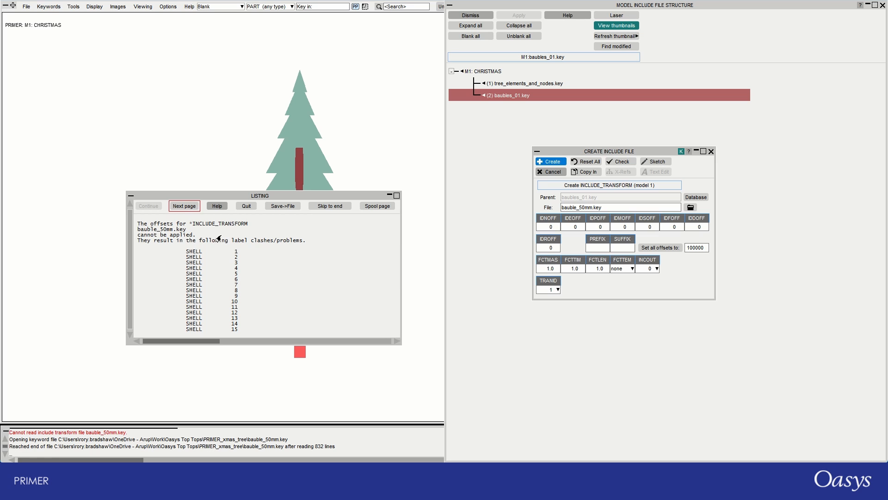
left_click(247, 206)
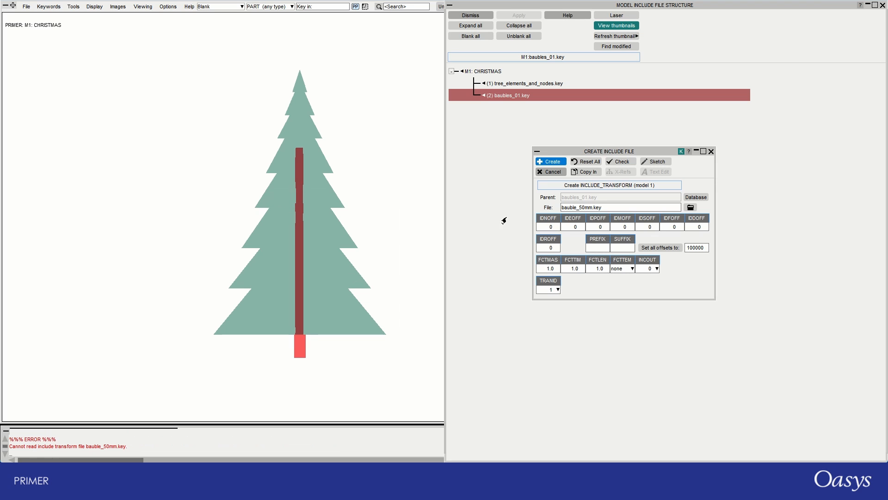
left_click(550, 161)
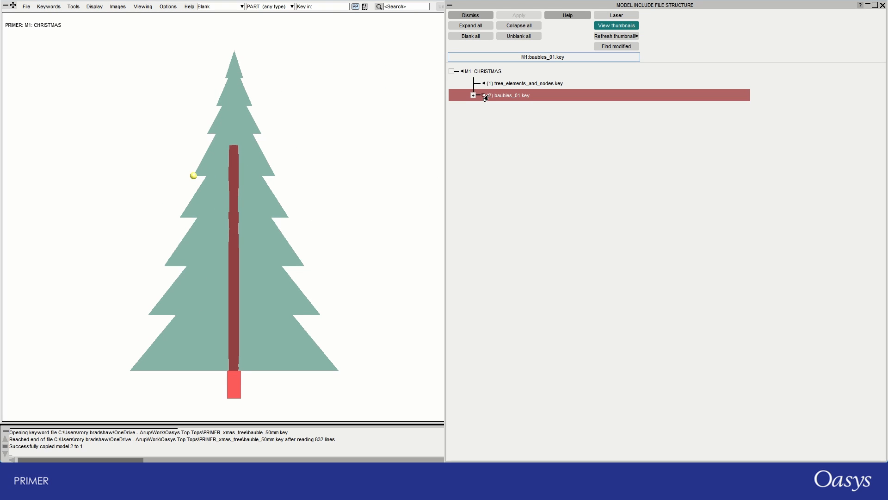
Start a second child INCLUDE_TRANSFORM under baubles_01.key and apply 110000 to all its label offsets
left_click(472, 96)
left_click(482, 98)
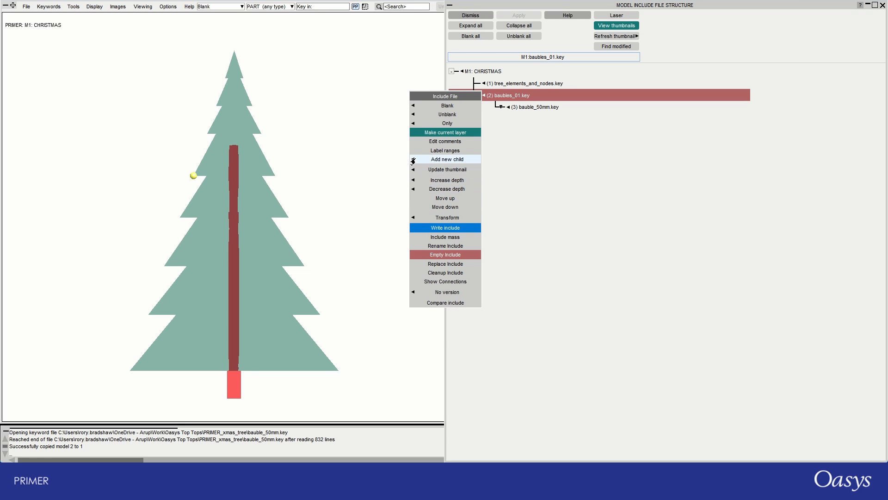
mouse_move(413, 160)
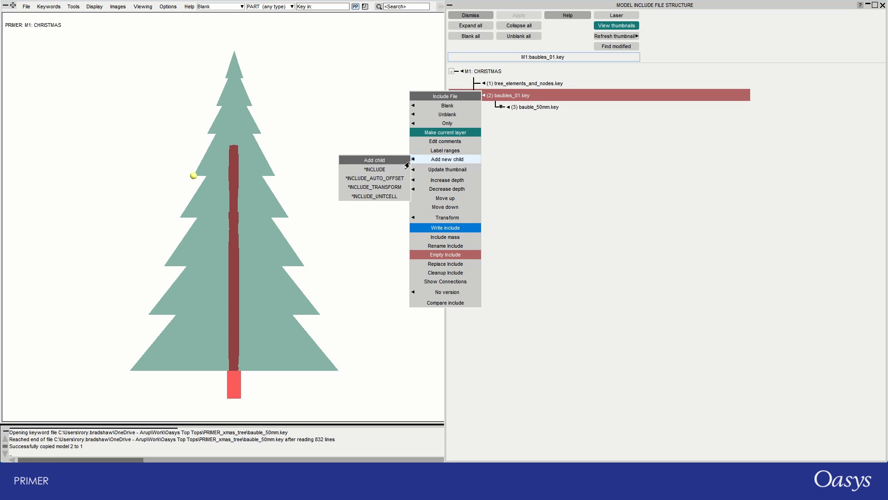
left_click(375, 187)
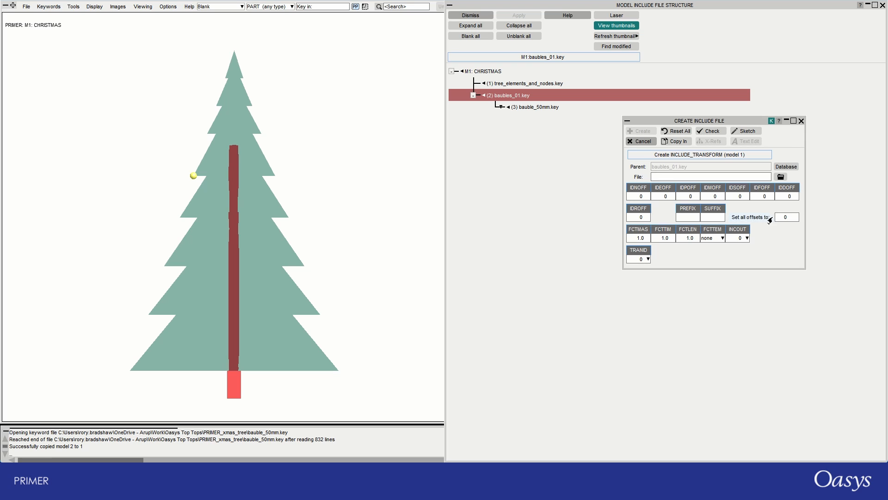
left_click(790, 219)
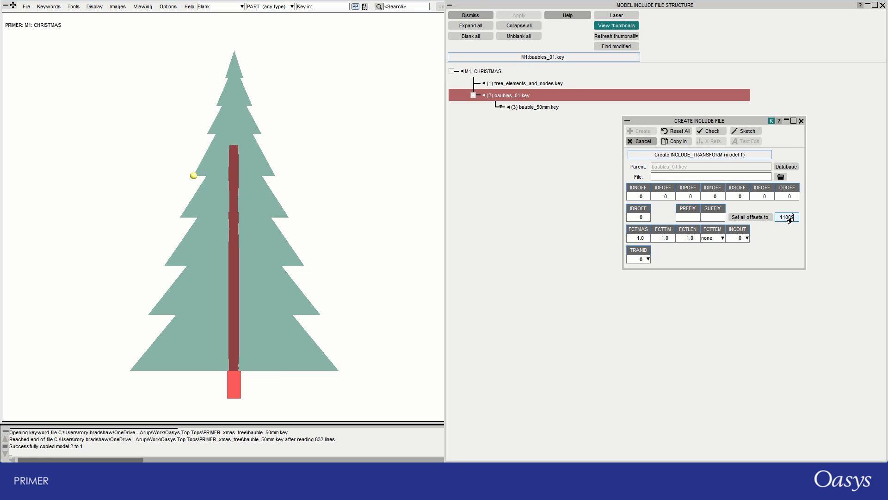
type("110000")
left_click(750, 217)
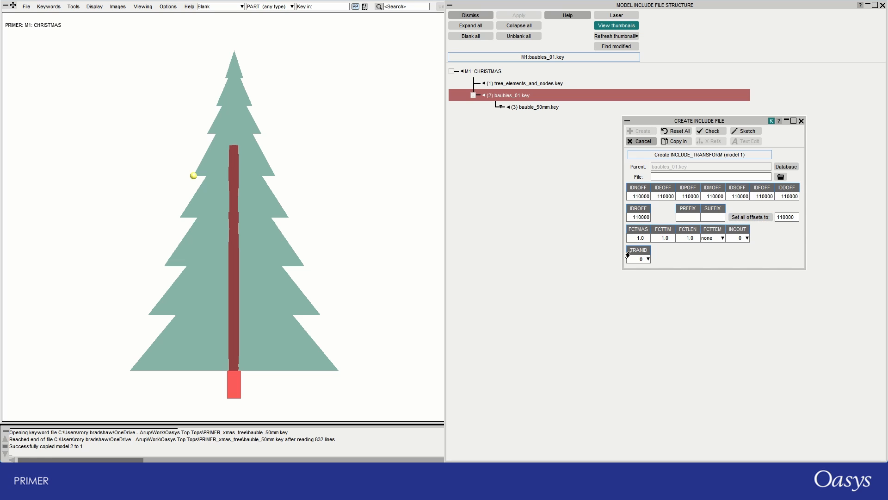
Start a new transformation definition for the include's TRANID and insert a SCALE row with Sx, Sy and Sz at 1.5
left_click(647, 259)
left_click(649, 287)
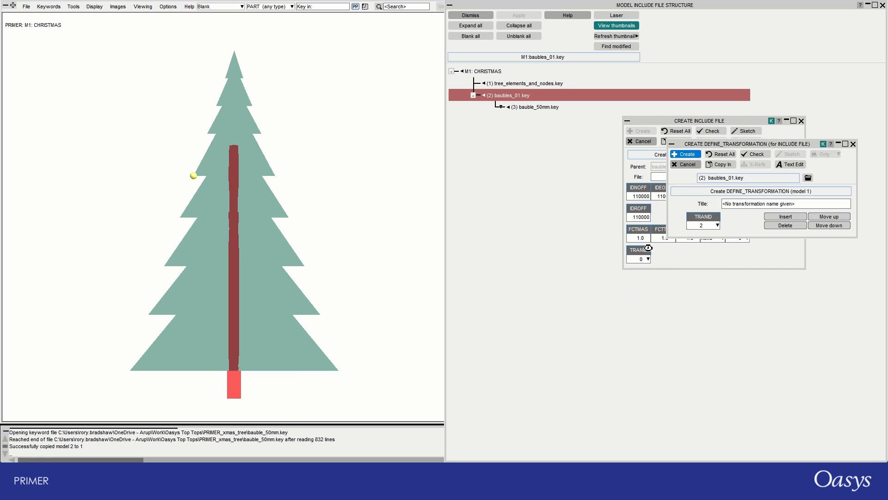
left_click(782, 216)
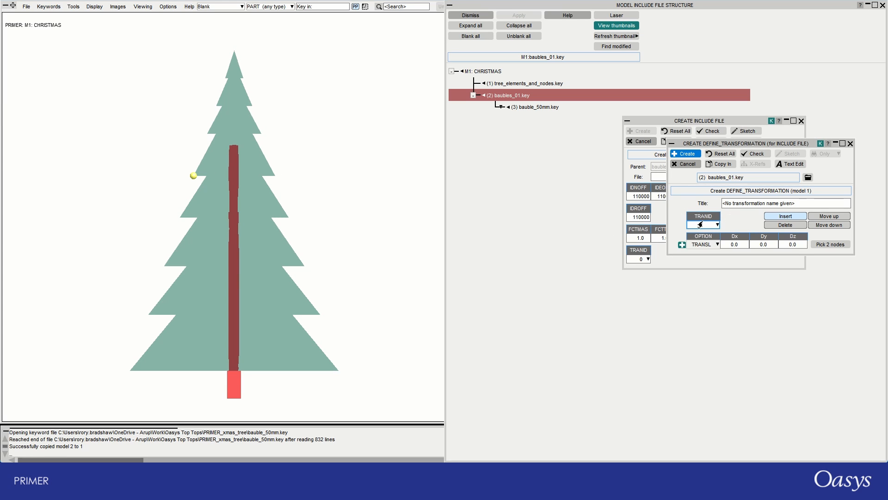
left_click(713, 246)
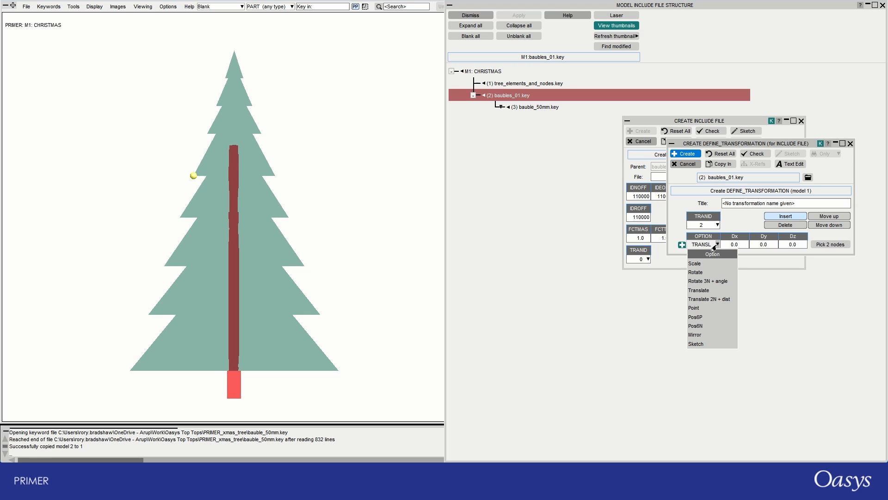
left_click(696, 263)
left_click(738, 246)
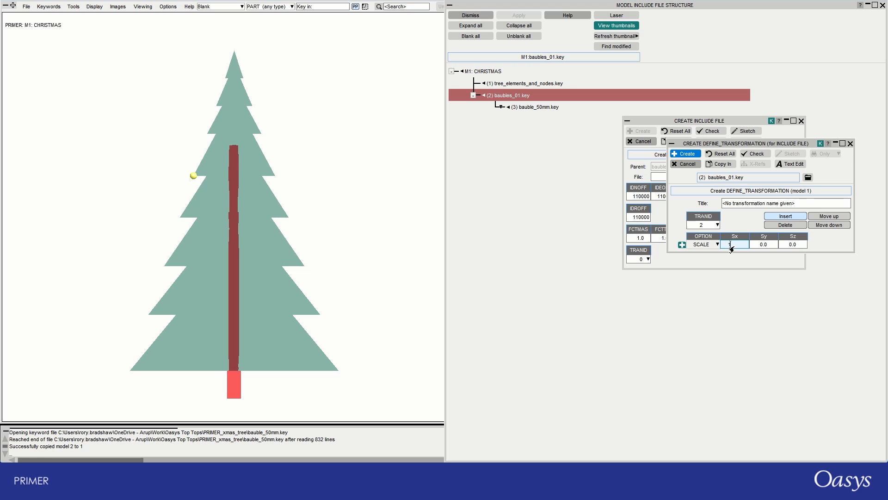
left_click(770, 245)
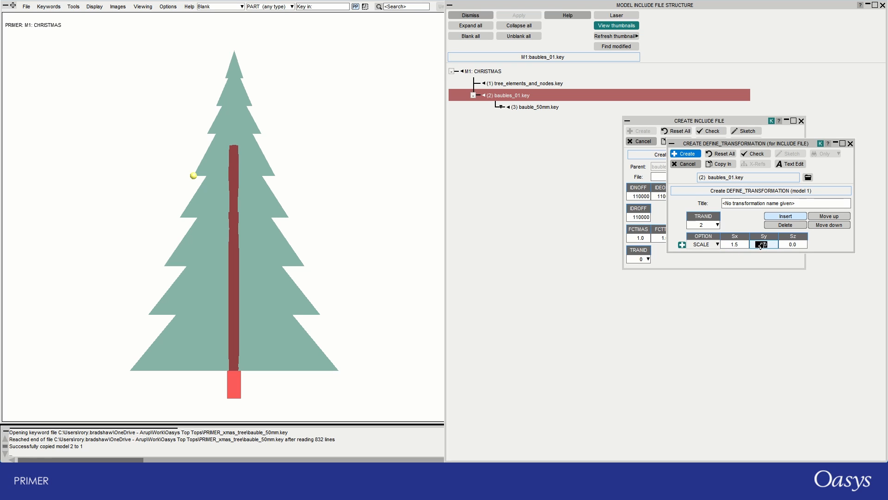
left_click(794, 245)
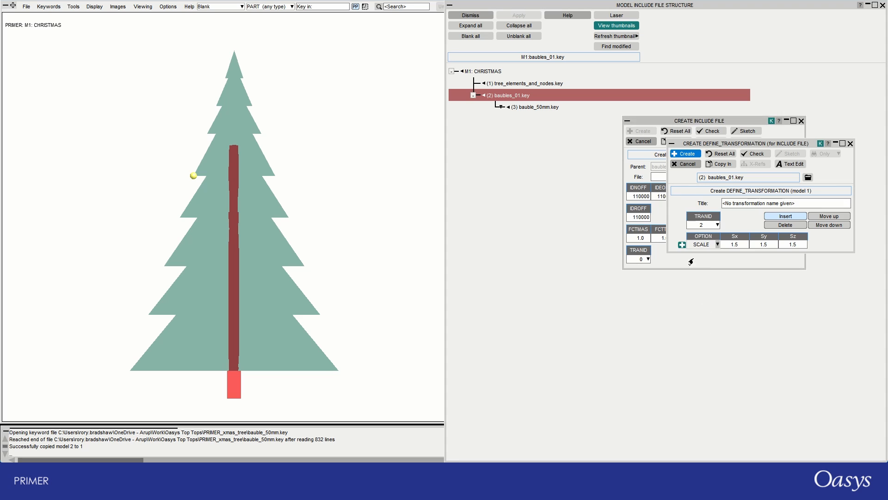
Add a TRANSL row from node N17167 at the trunk's base to a node near the left branch tip above the existing bauble, and create the transformation
left_click(681, 245)
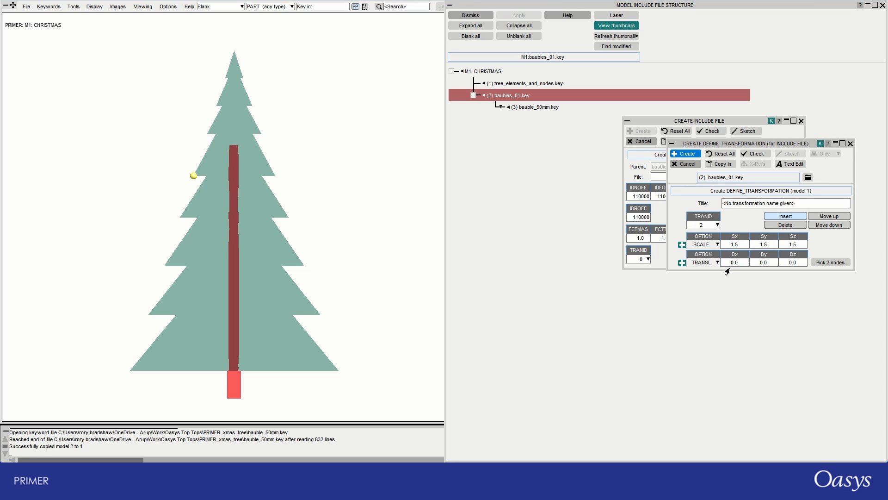
left_click(818, 263)
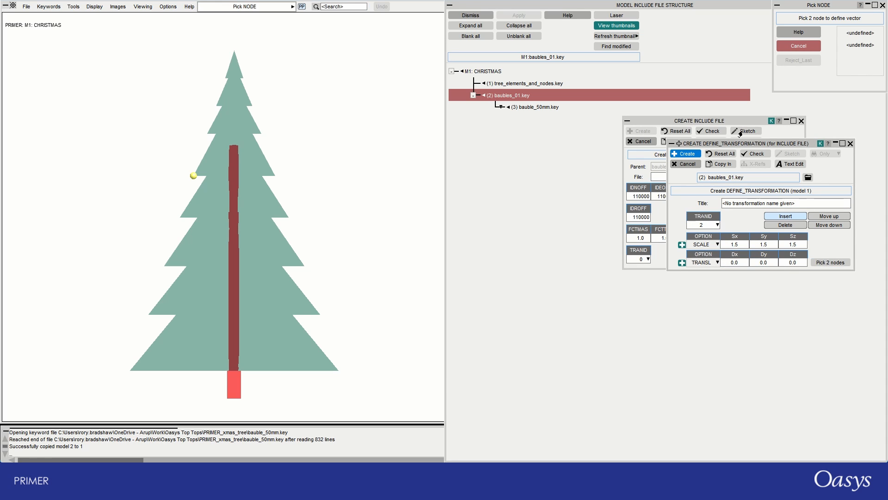
left_click(236, 400)
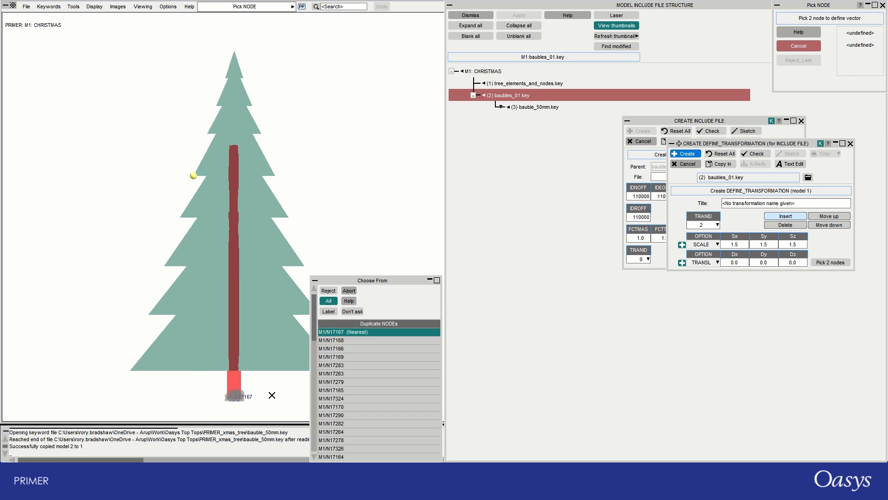
left_click(332, 335)
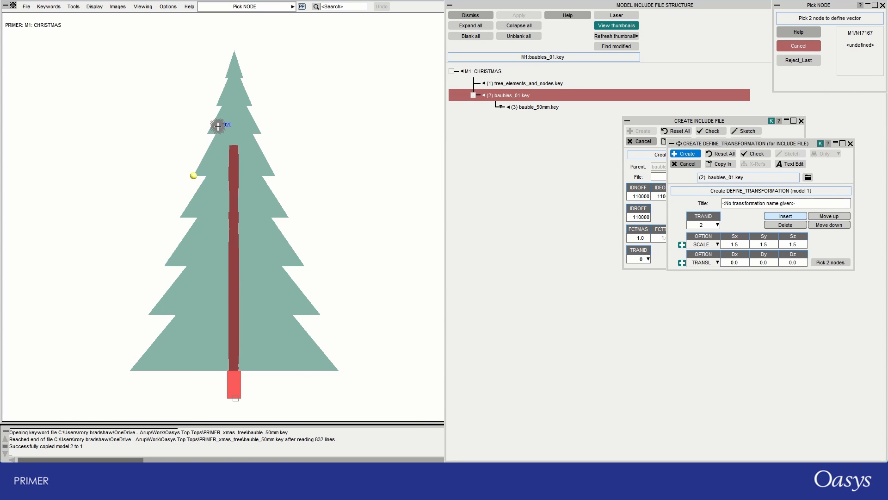
left_click(216, 123)
left_click(332, 240)
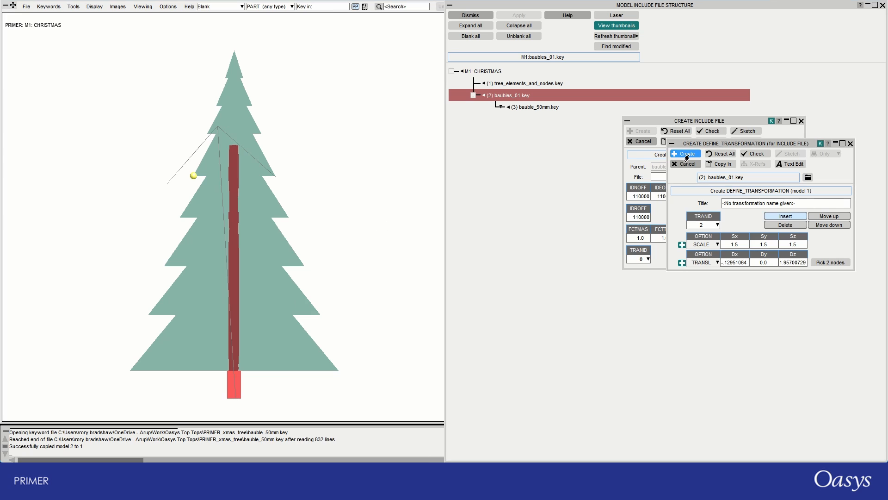
left_click(687, 154)
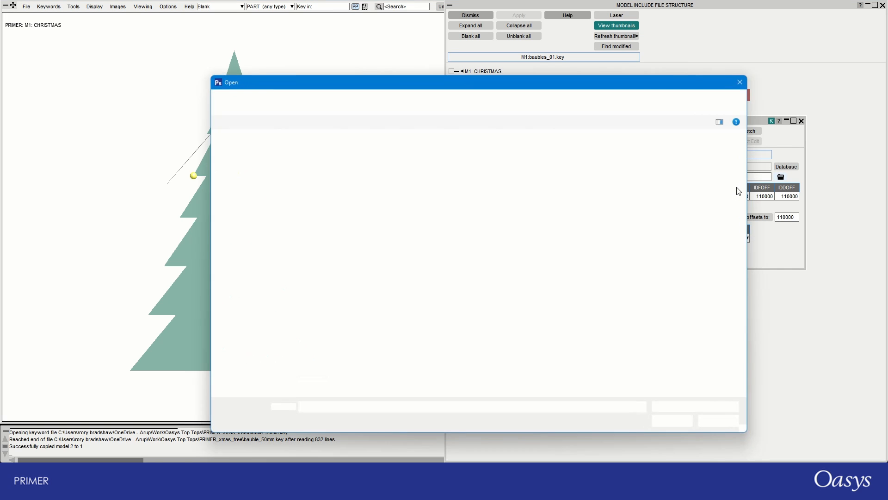
Choose bauble_50mm.key as the second include's file and create the INCLUDE_TRANSFORM
left_click(253, 165)
double_click(260, 169)
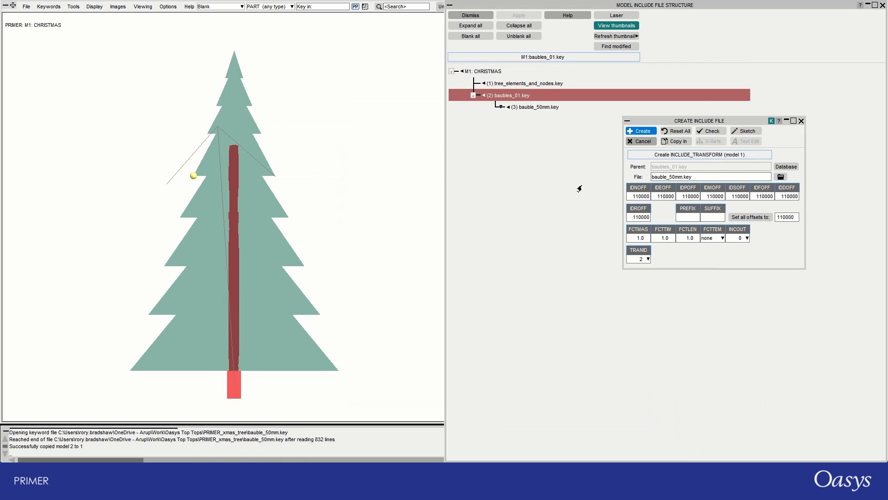
left_click(652, 131)
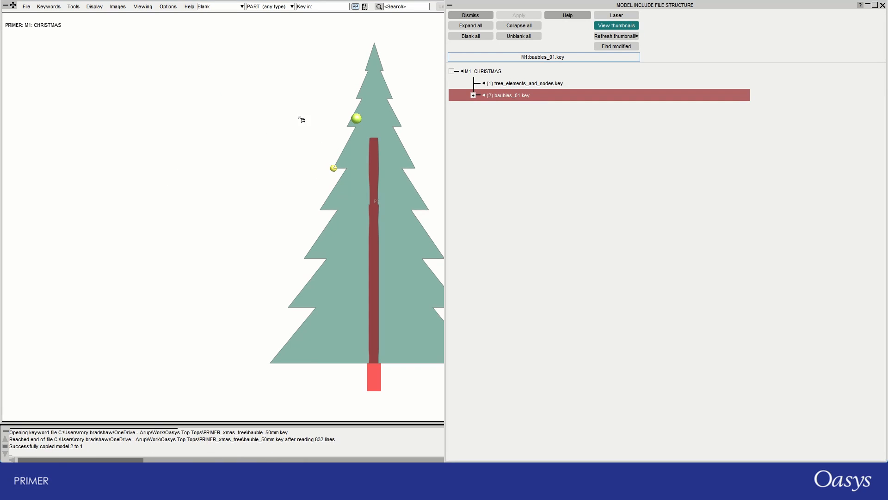
Expand baubles_01.key in the include tree and write that include to its keyword file
scroll(189, 159, "down", 4)
scroll(280, 138, "up", 2)
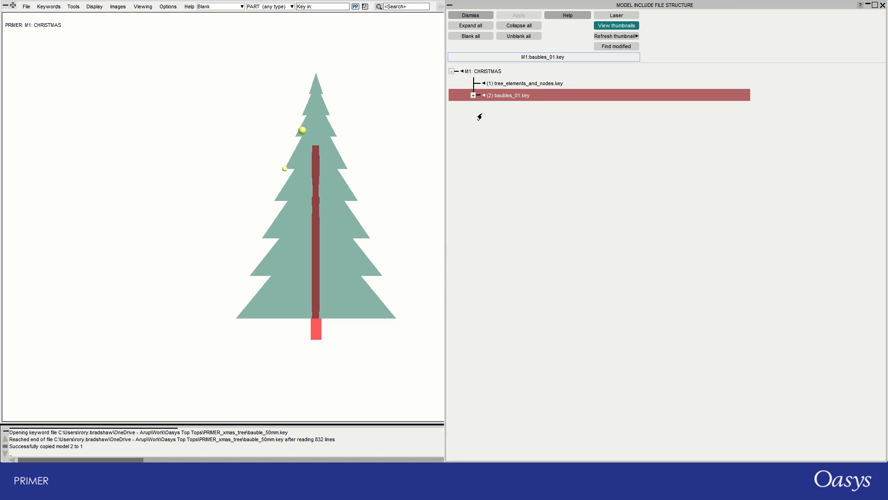
left_click(472, 96)
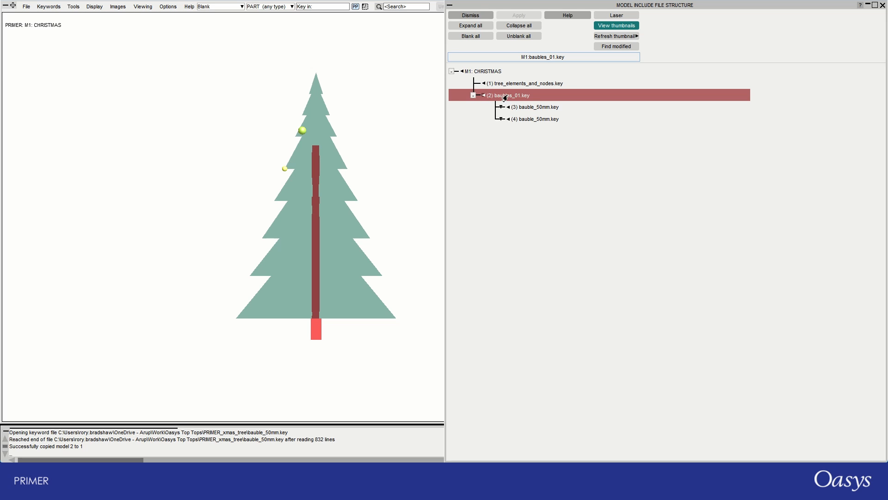
right_click(480, 99)
left_click(456, 224)
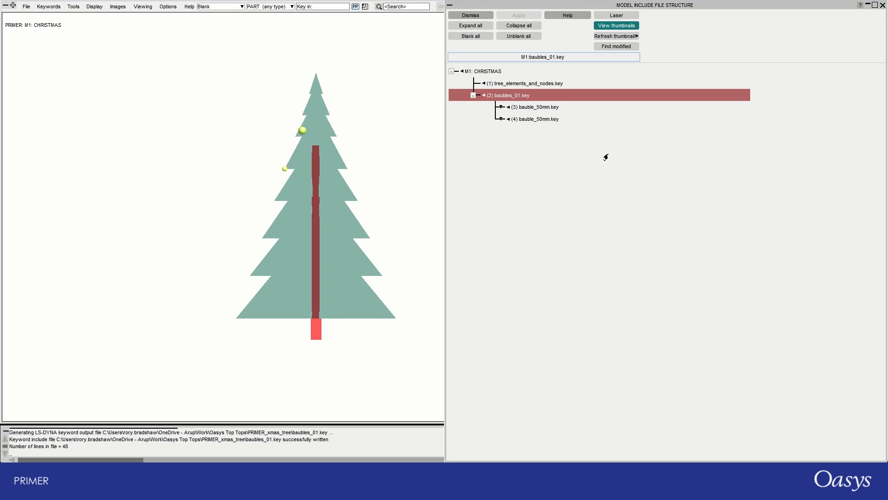
Start a child INCLUDE_TRANSFORM under the CHRISTMAS master file with baubles_01.key as its file, and apply 200000 to all label offsets
right_click(461, 74)
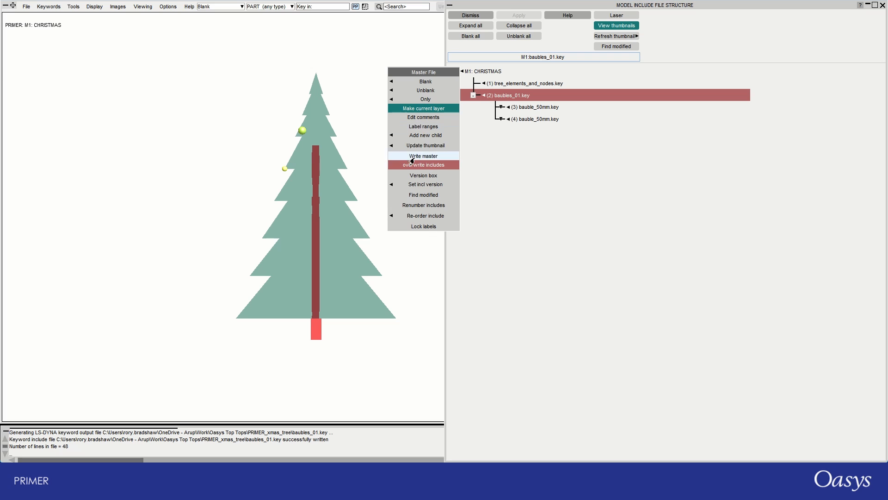
mouse_move(391, 139)
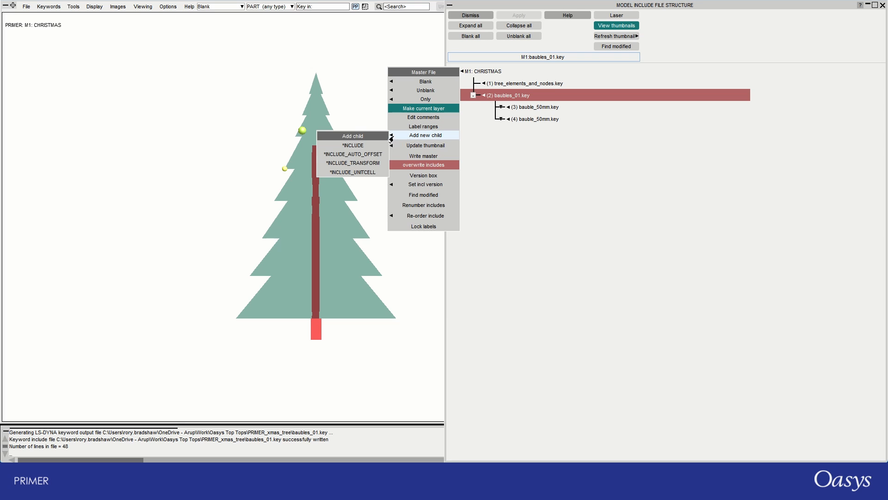
left_click(352, 163)
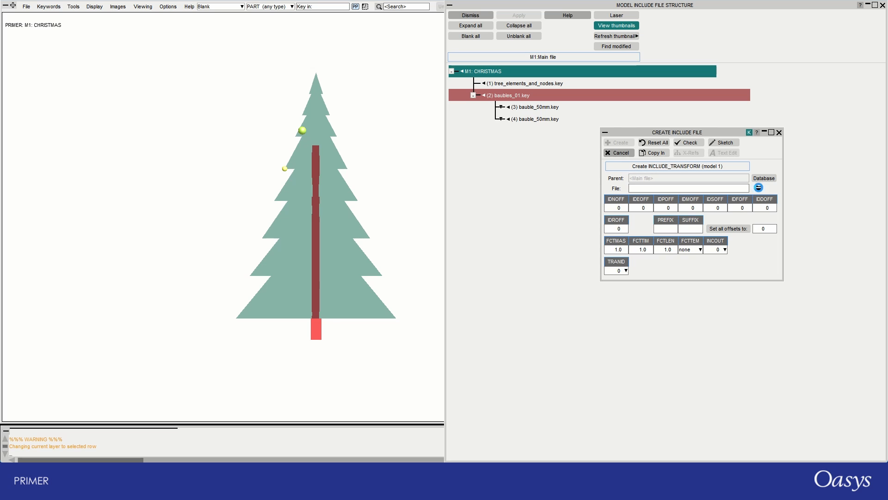
left_click(758, 188)
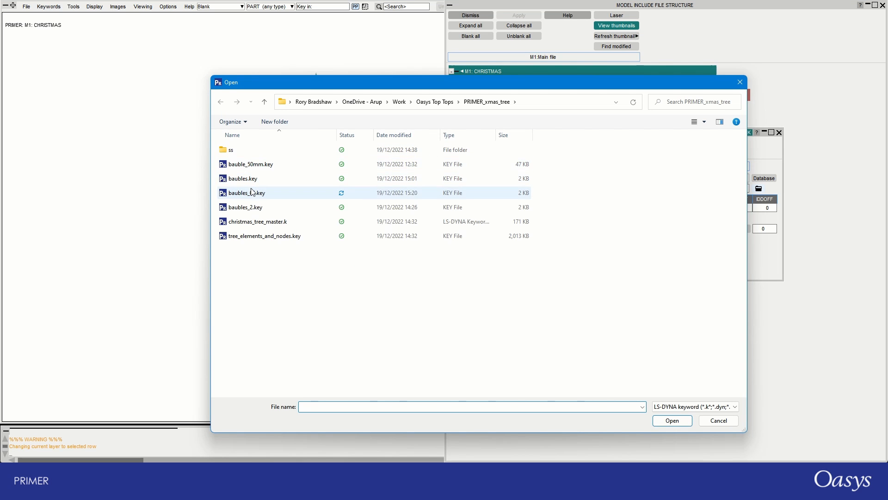
double_click(251, 191)
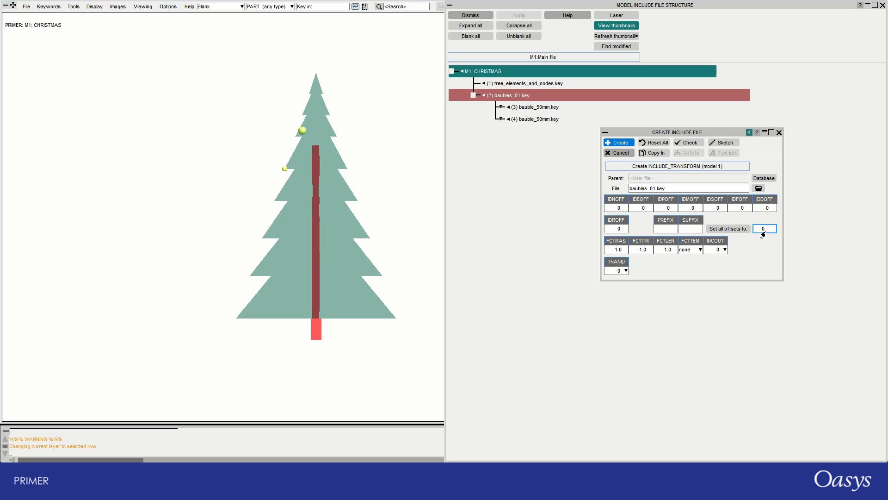
left_click(763, 232)
type("200000")
left_click(729, 229)
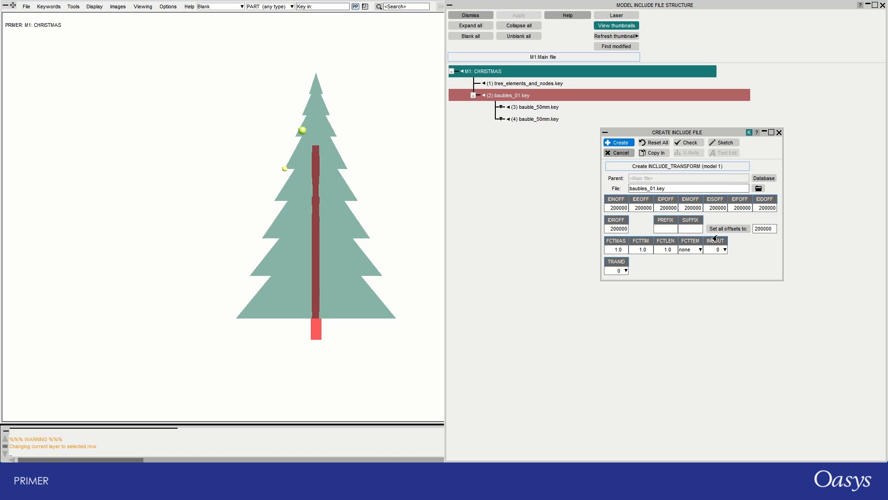
Start a new transformation for the baubles_01.key include with a ROTATE row, and set the row's Vz component to 1
left_click(623, 271)
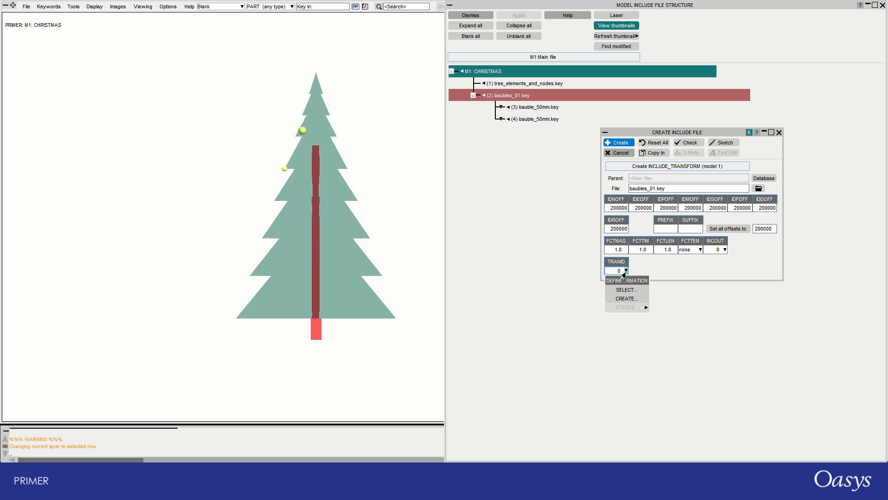
left_click(620, 298)
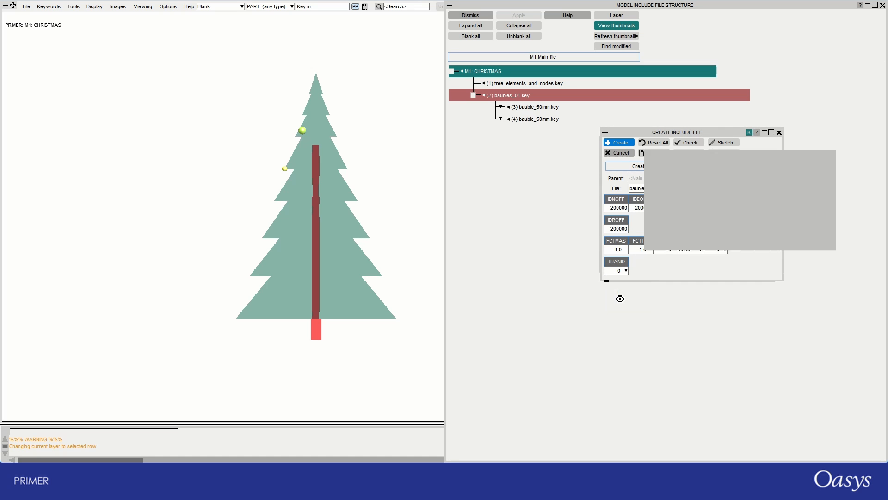
left_click(764, 228)
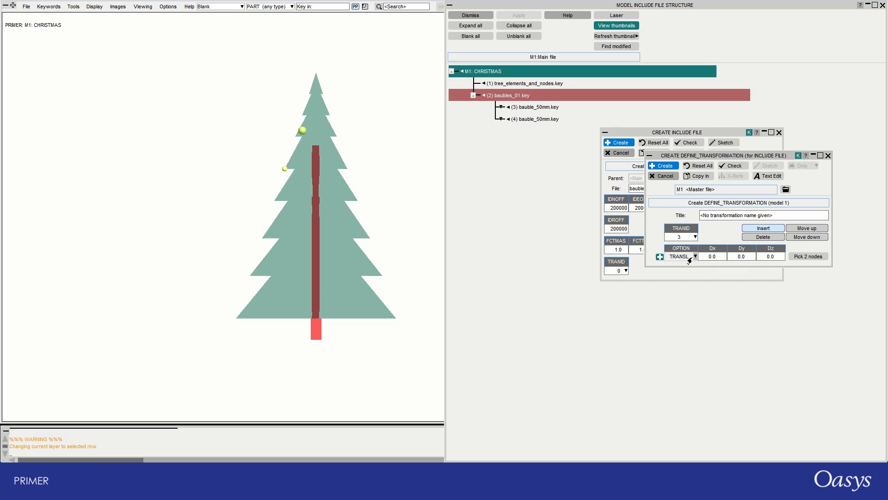
left_click(690, 258)
left_click(680, 283)
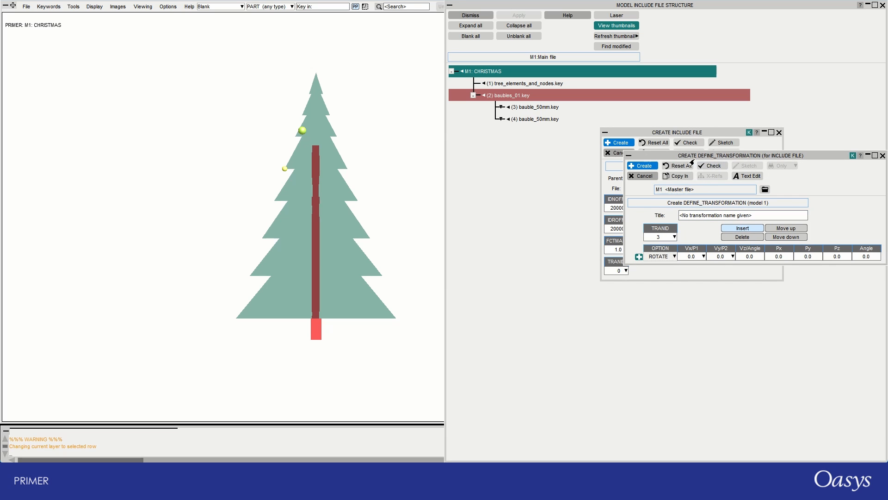
left_click_drag(692, 162, 596, 258)
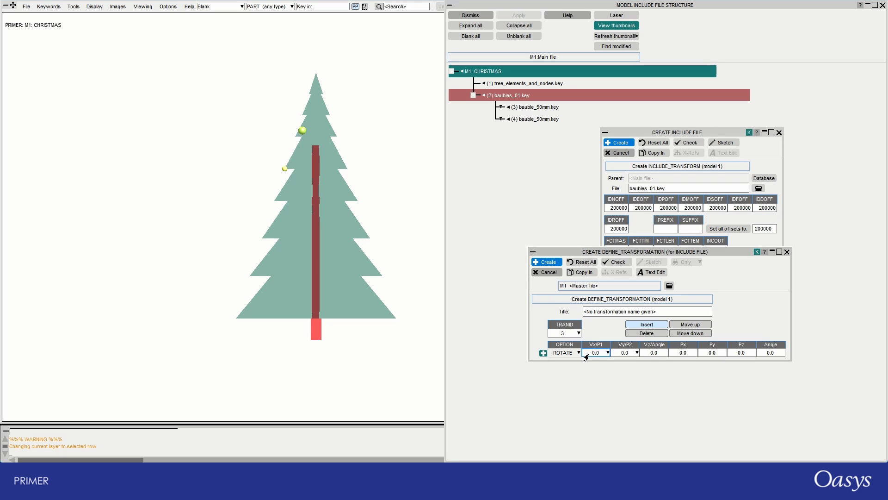
left_click(652, 354)
type("1")
key("Return")
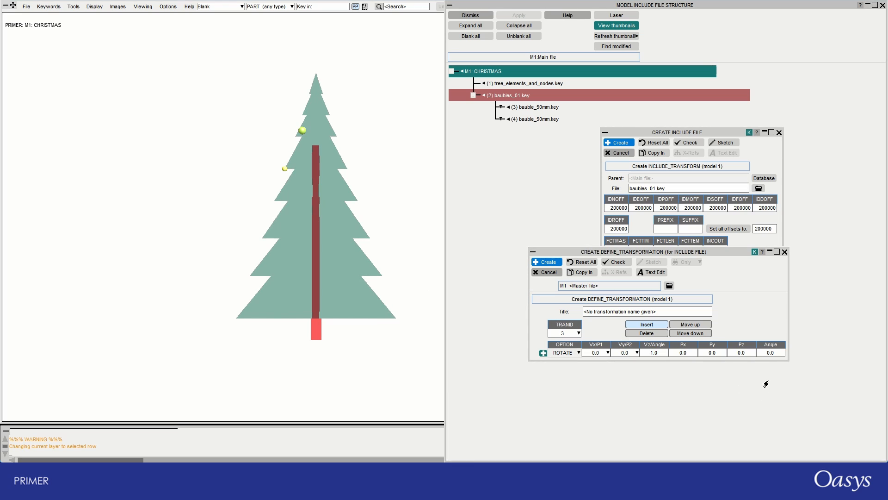
Set the rotation angle to 180, create the transformation, and create the baubles_01.key INCLUDE_TRANSFORM
left_click(771, 353)
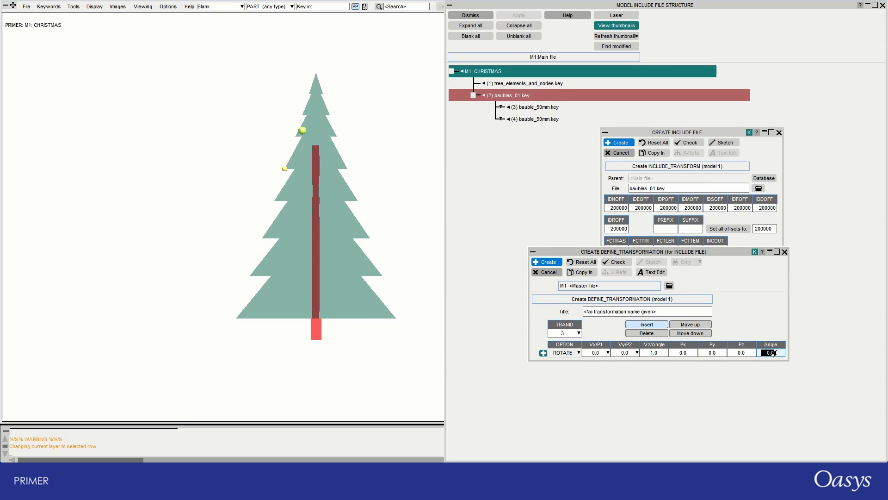
type("90")
key("Return")
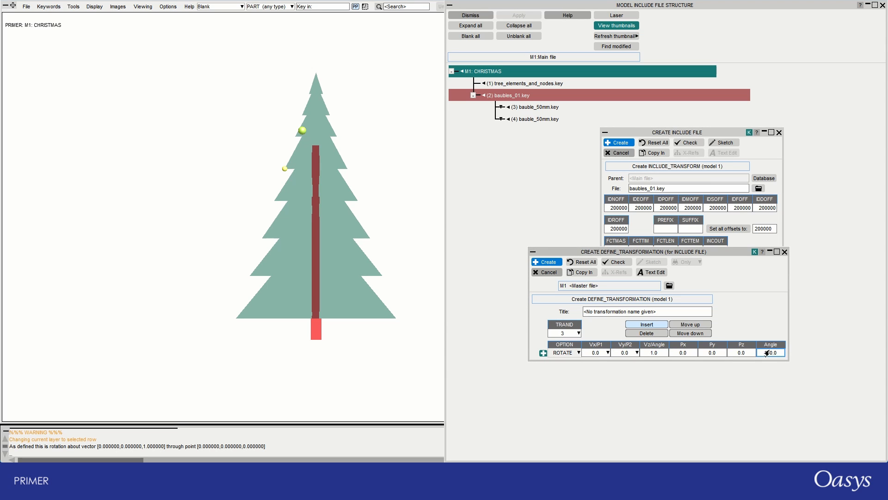
left_click(539, 262)
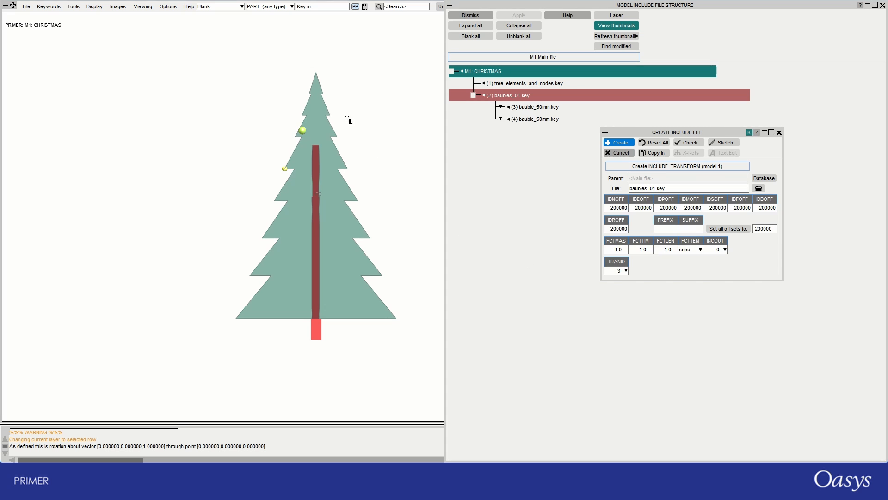
left_click(614, 145)
Examine the rotated baubles on the tree from several angles and expand both baubles_01.key includes in the include tree
scroll(388, 121, "up", 3)
middle_click_drag(396, 173, 321, 201, "shift")
left_click_drag(277, 222, 338, 240, "shift")
scroll(331, 231, "down", 4)
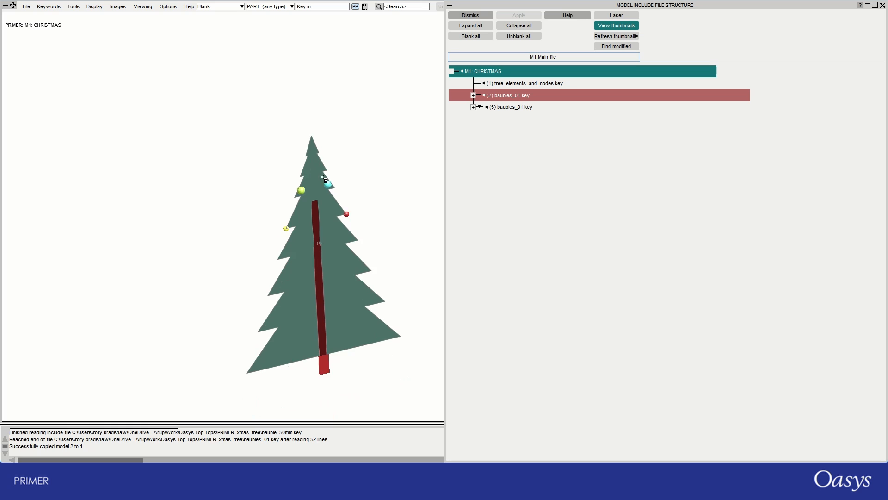
key("2")
key("3")
scroll(276, 185, "down", 2)
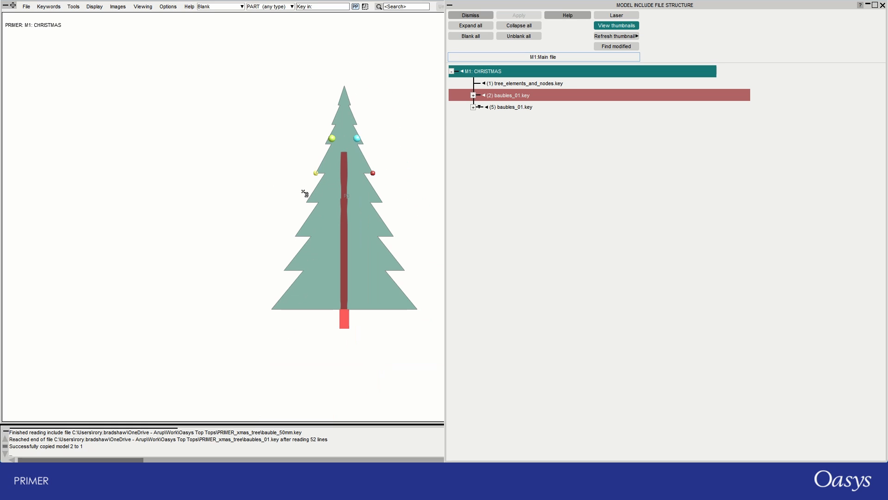
left_click(473, 96)
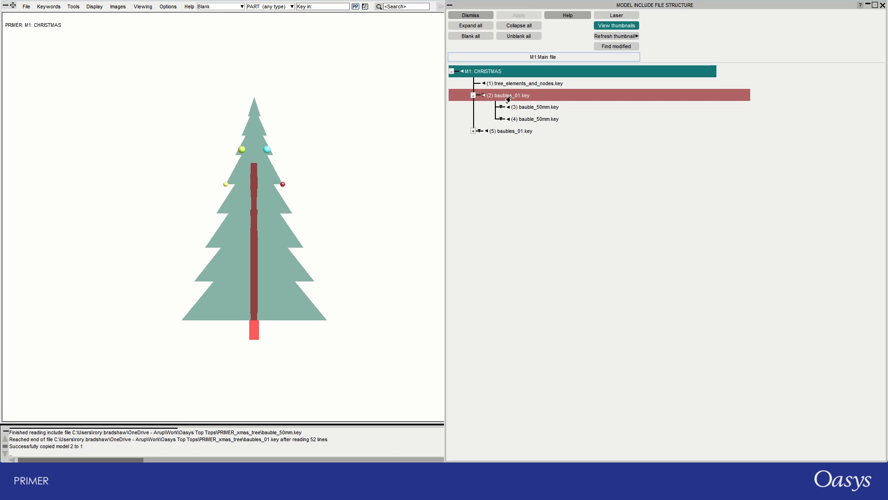
left_click(473, 131)
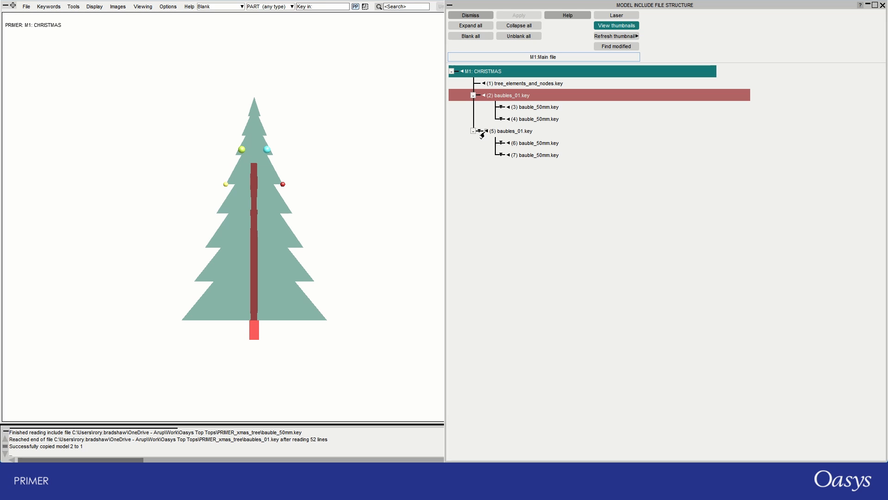
Suspend and reinstate the transform on the first bauble_50mm.key under the second baubles_01.key include
left_click(506, 146)
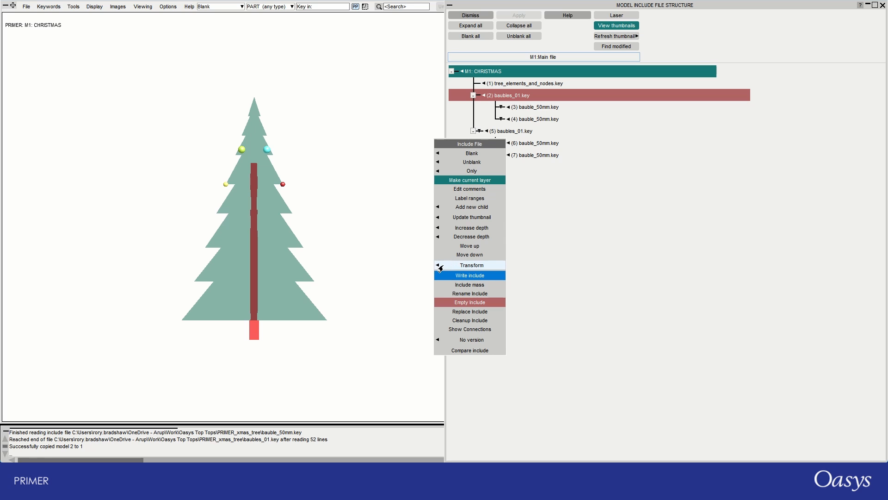
left_click(434, 268)
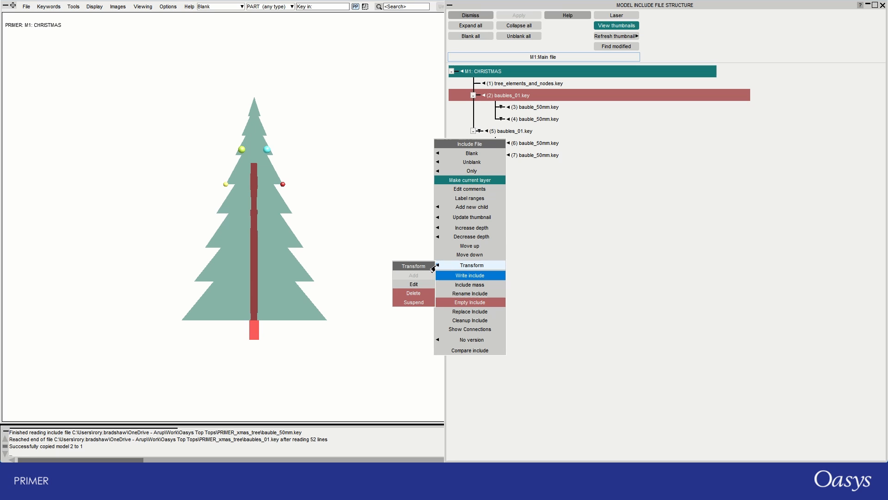
left_click(405, 303)
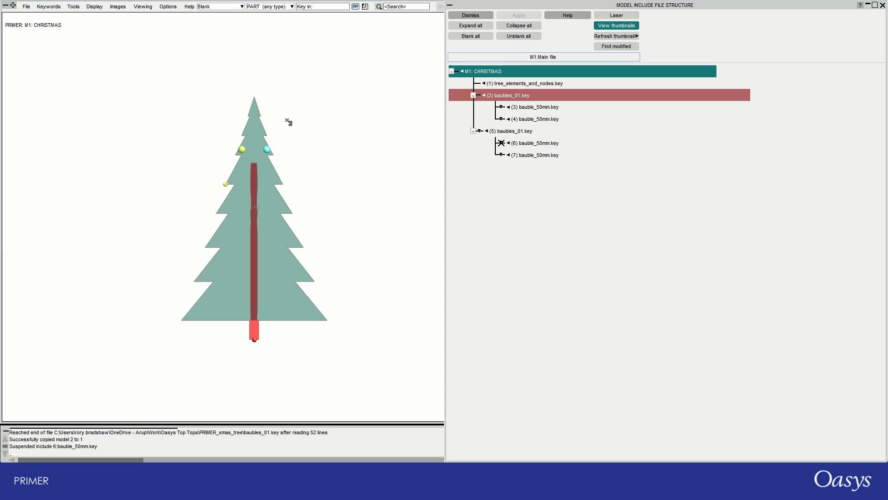
right_click(503, 153)
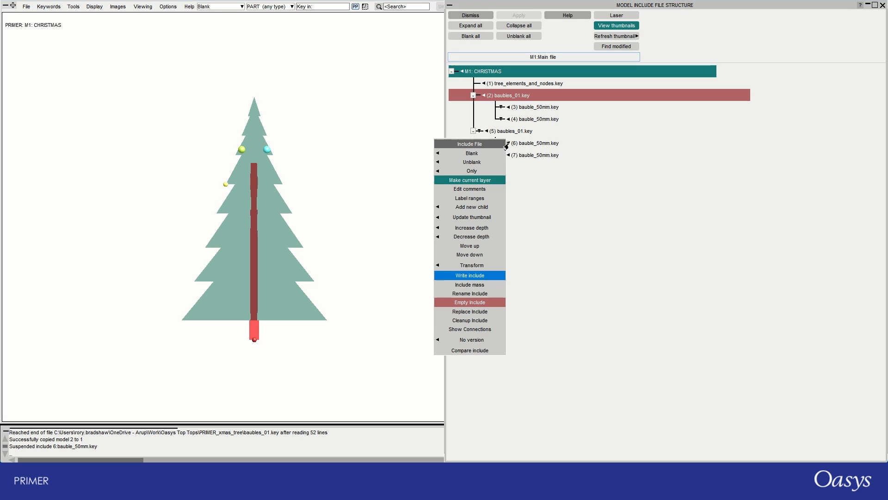
left_click(472, 265)
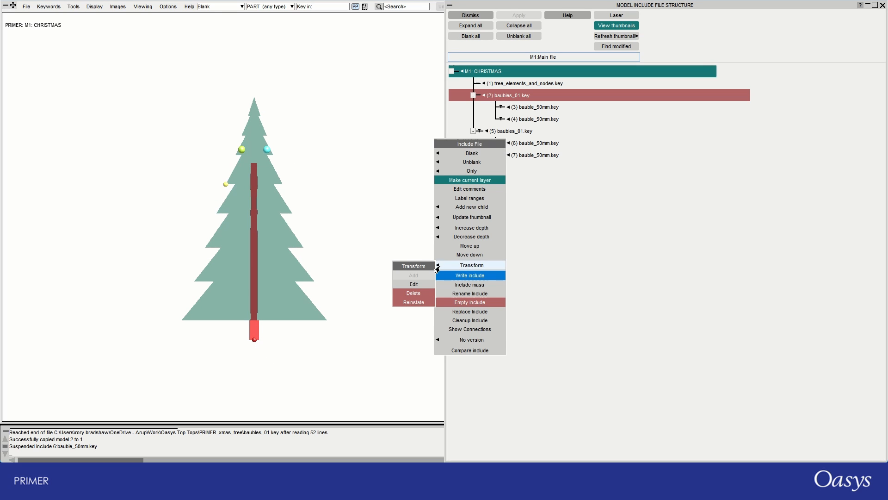
left_click(403, 303)
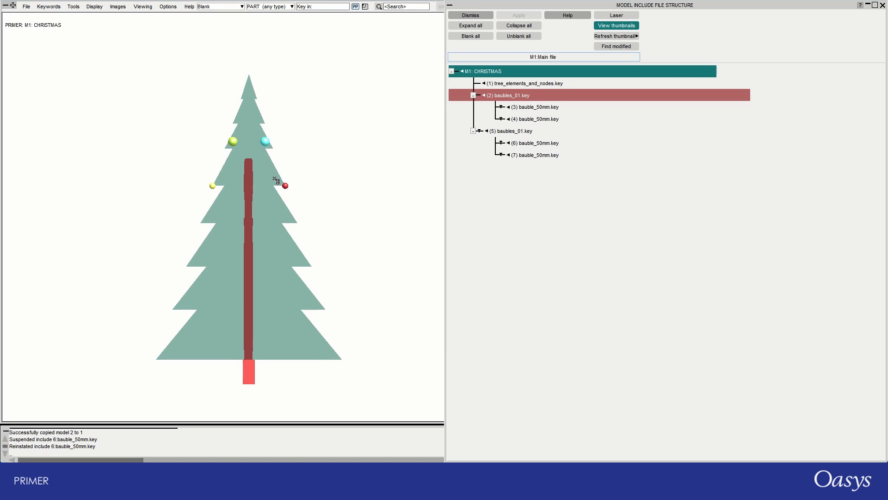
Dismiss the include structure, start a new DEFINE_TRANSFORMATION in the master file, and copy in the definition of M1/TFRM3
left_click(471, 15)
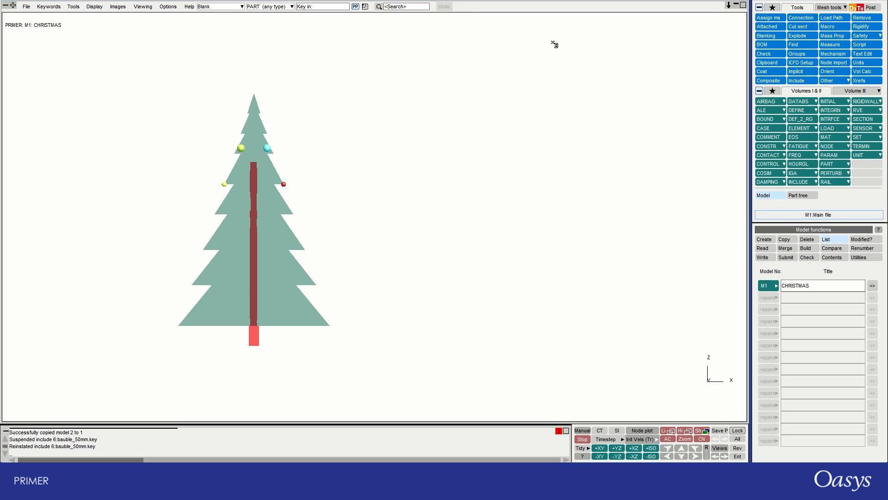
left_click(798, 110)
left_click(846, 338)
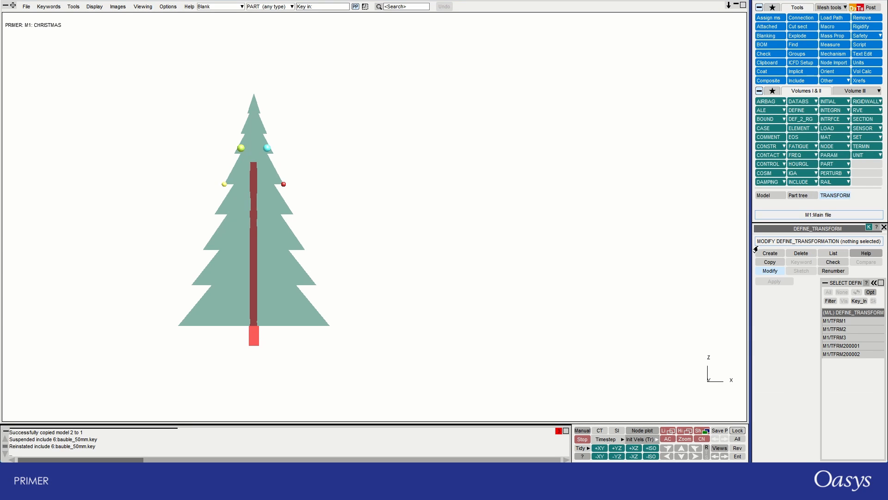
left_click(770, 254)
left_click(625, 81)
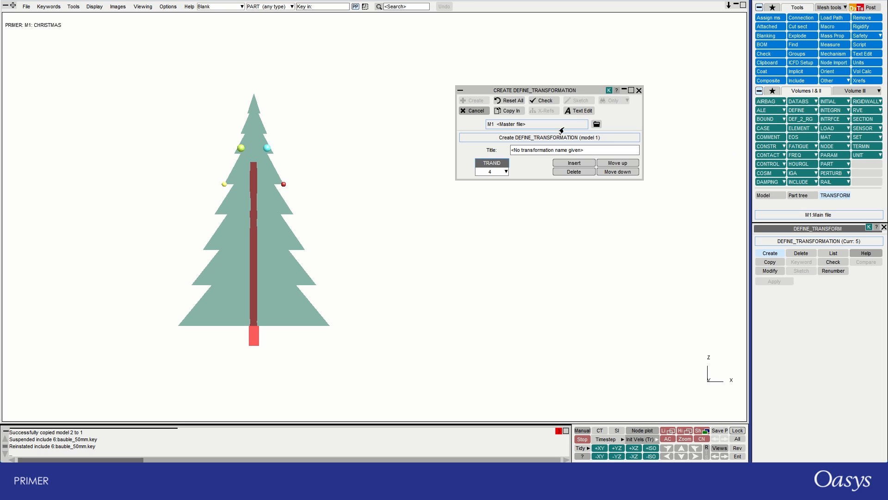
left_click(509, 111)
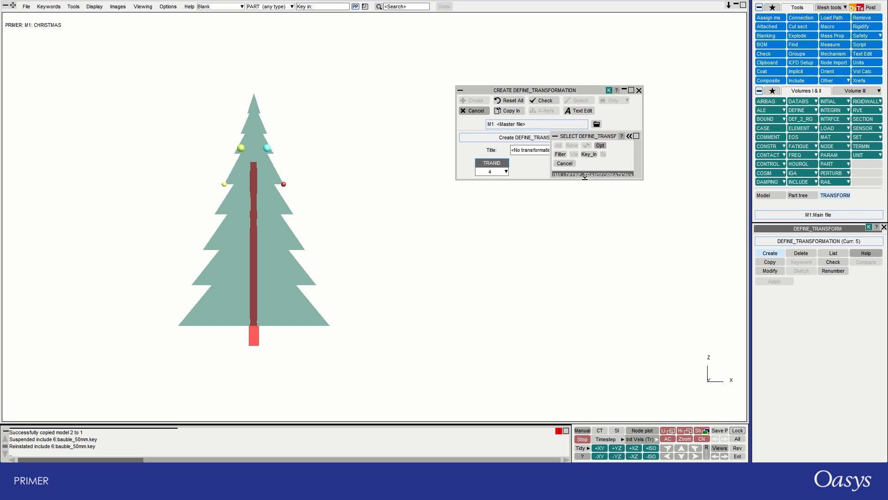
left_click_drag(586, 177, 589, 312)
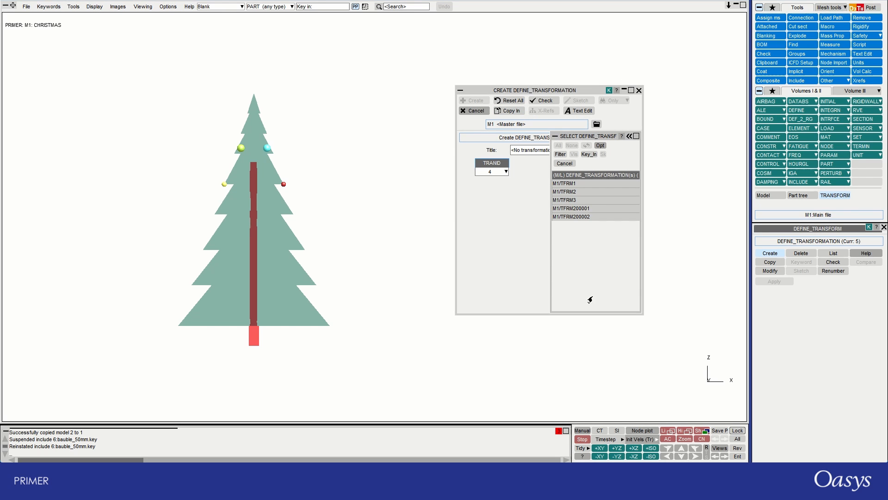
left_click(565, 200)
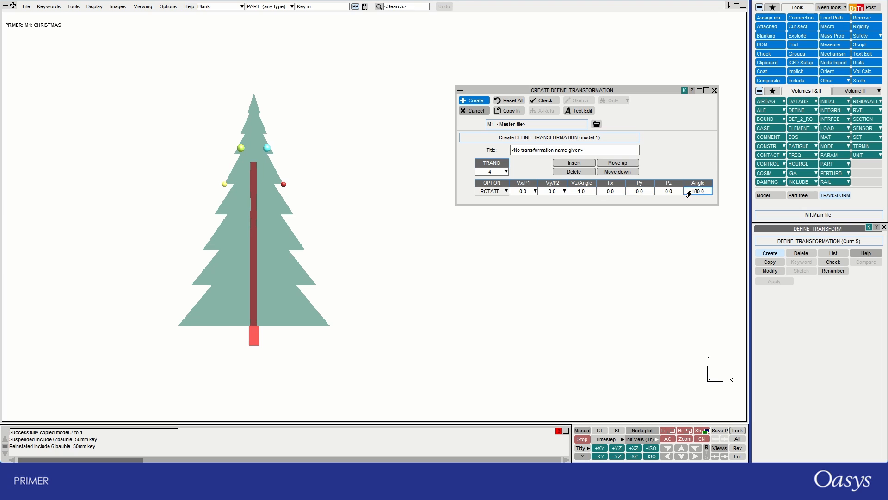
Set the copied rotation's angle to 45, title it 45deg, and create the transformation
left_click(703, 193)
type("45")
key("Return")
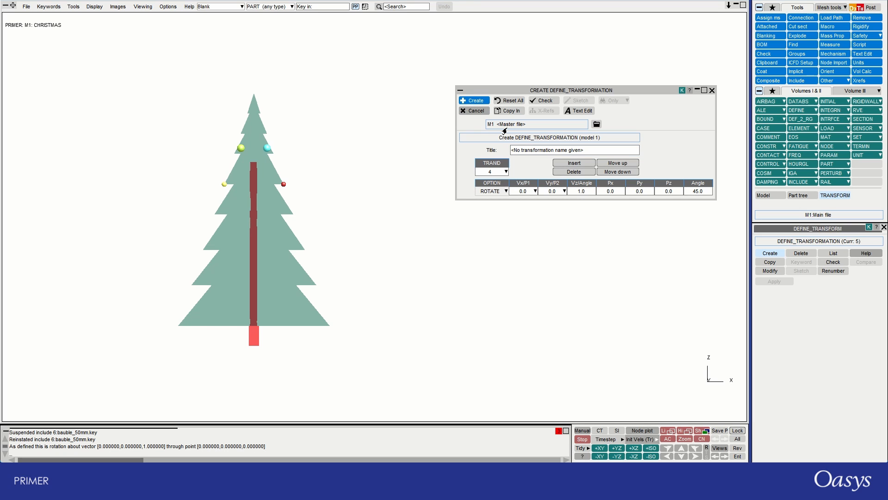
left_click(518, 151)
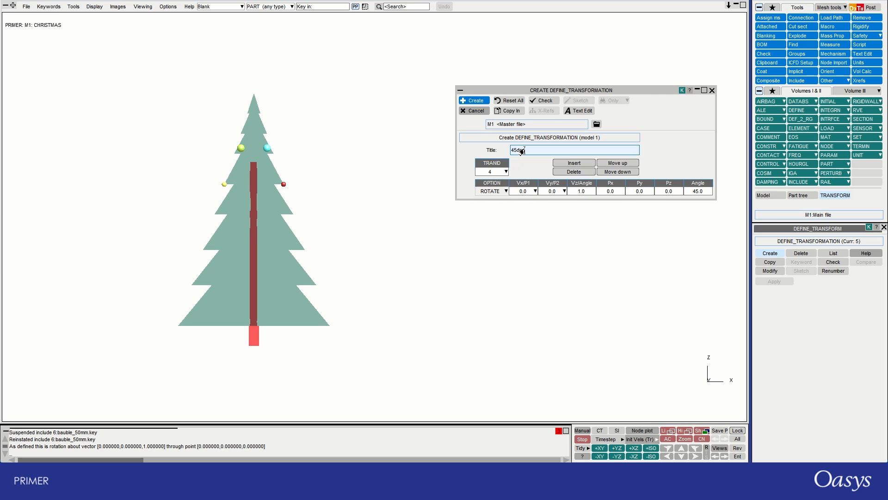
key("Return")
left_click(474, 100)
Start another DEFINE_TRANSFORMATION and copy in the 45deg rotation
left_click(770, 253)
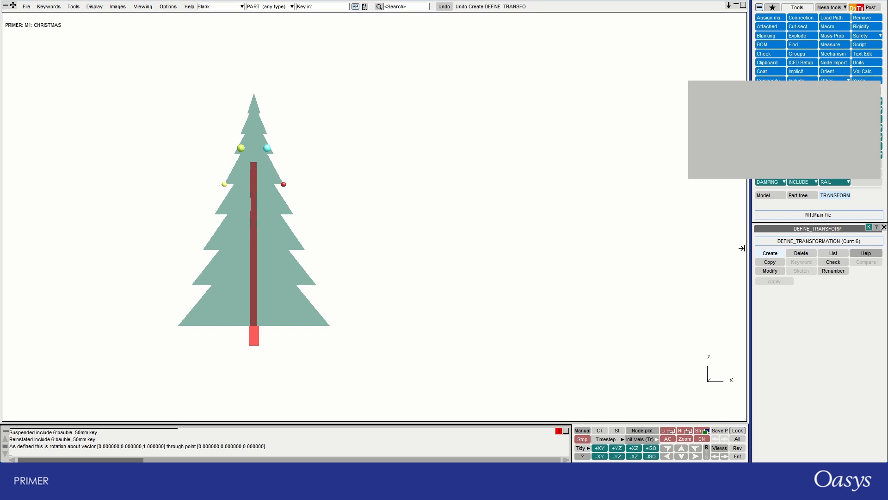
left_click_drag(717, 90, 420, 95)
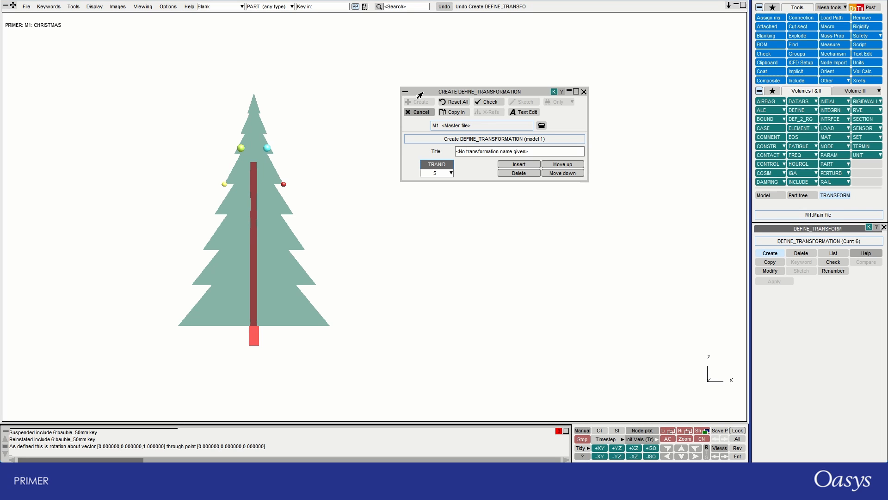
left_click(451, 115)
left_click(511, 174)
left_click(509, 211)
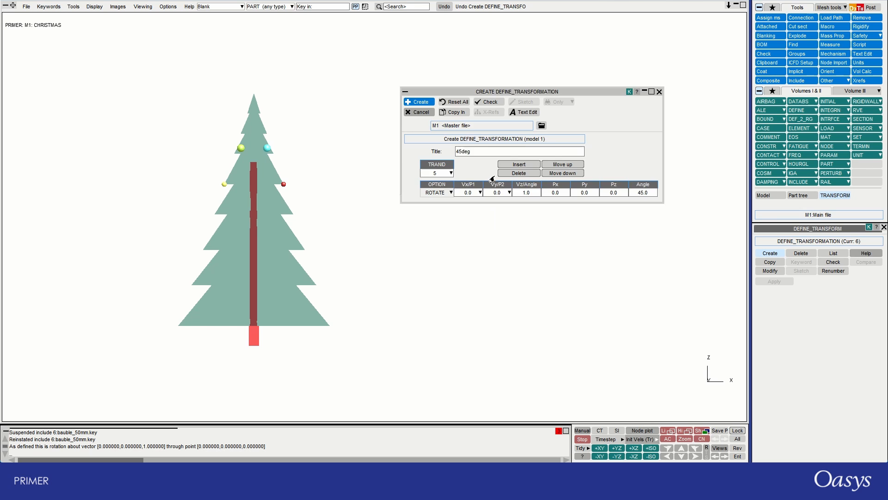
Retitle the copied transformation 90deg, set its rotation angle to 90, and create it
left_click(461, 152)
key("BackSpace")
key("BackSpace")
type("90")
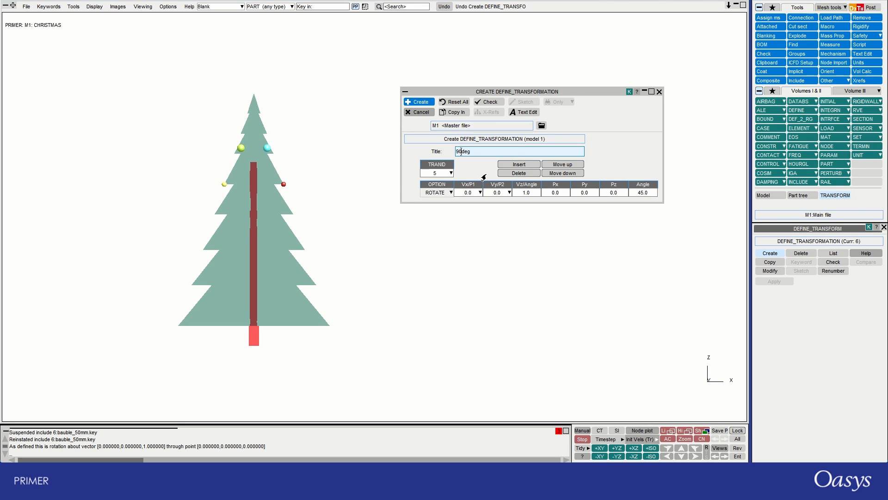
left_click(643, 193)
key("BackSpace")
key("BackSpace")
type("90")
key("Return")
left_click(419, 102)
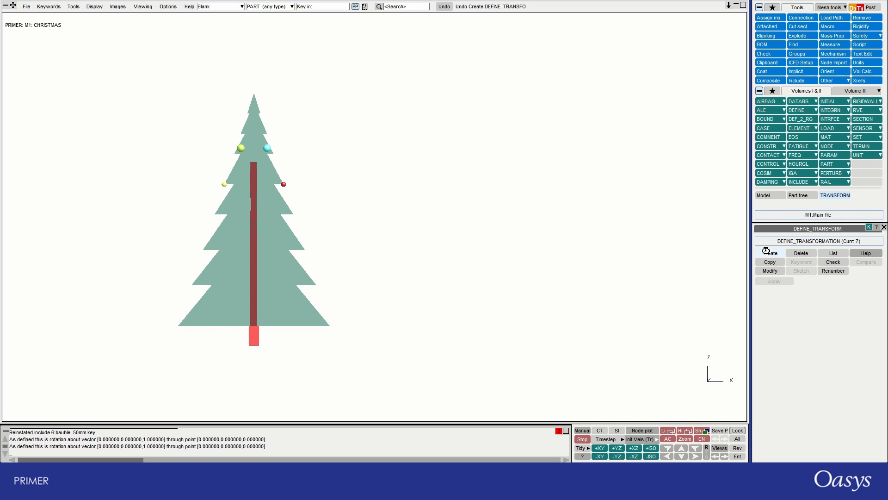
Start a further DEFINE_TRANSFORMATION and copy in the 90deg rotation
left_click(767, 253)
left_click_drag(753, 96, 393, 149)
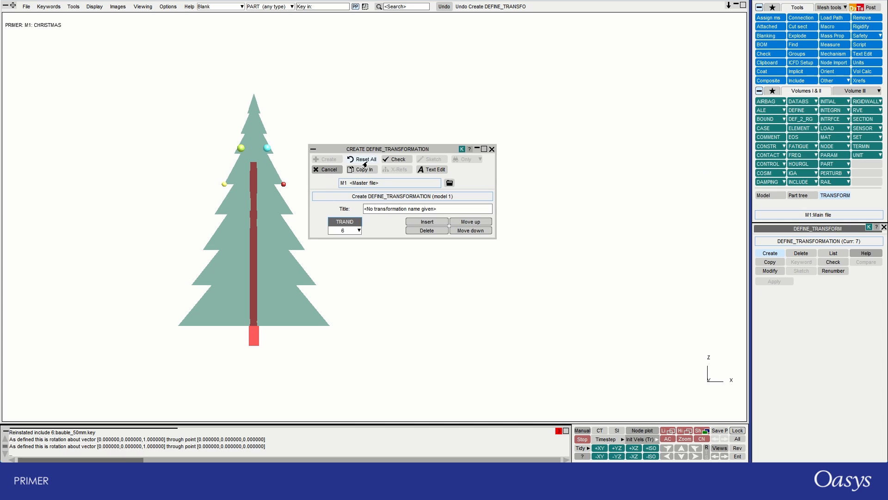
left_click(363, 170)
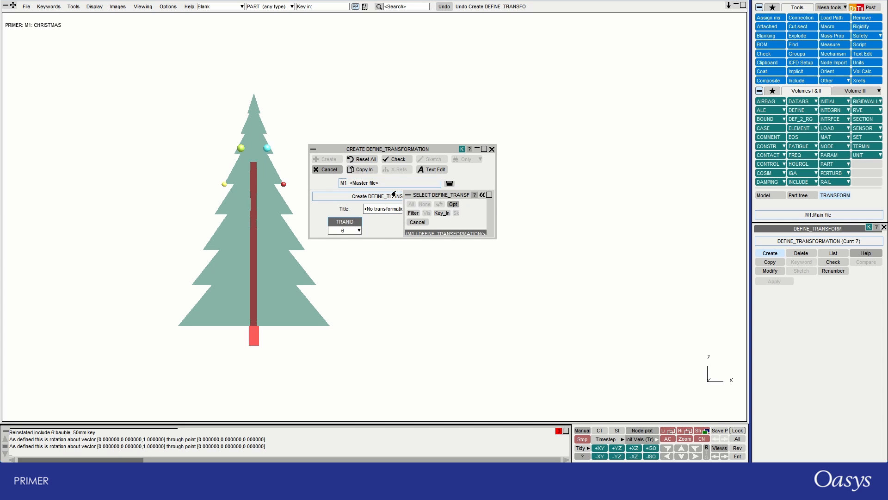
left_click(423, 274)
Retitle the copied transformation 135deg, set its rotation angle to 135, and create it
left_click(370, 209)
key("BackSpace")
key("BackSpace")
type("135deg")
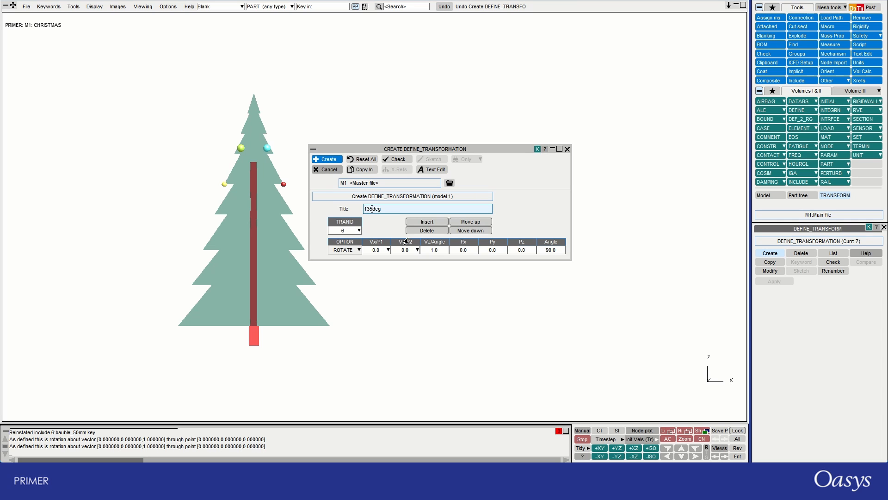
double_click(548, 249)
type("135")
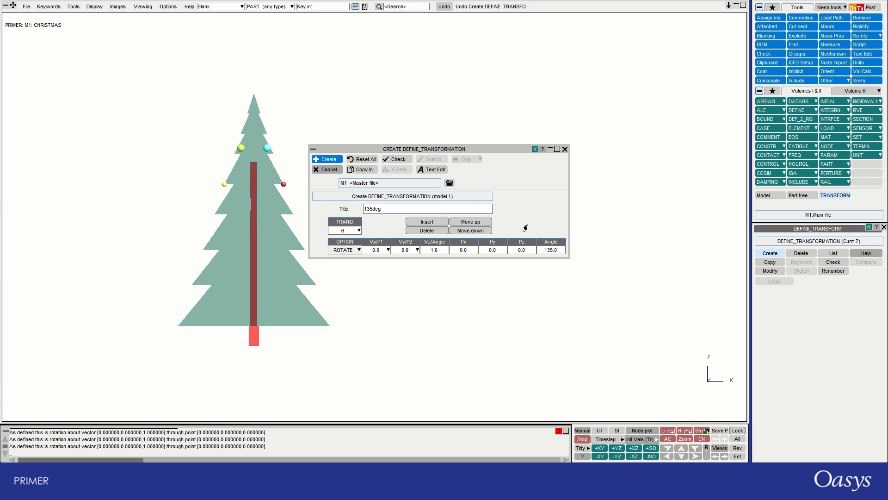
key("Return")
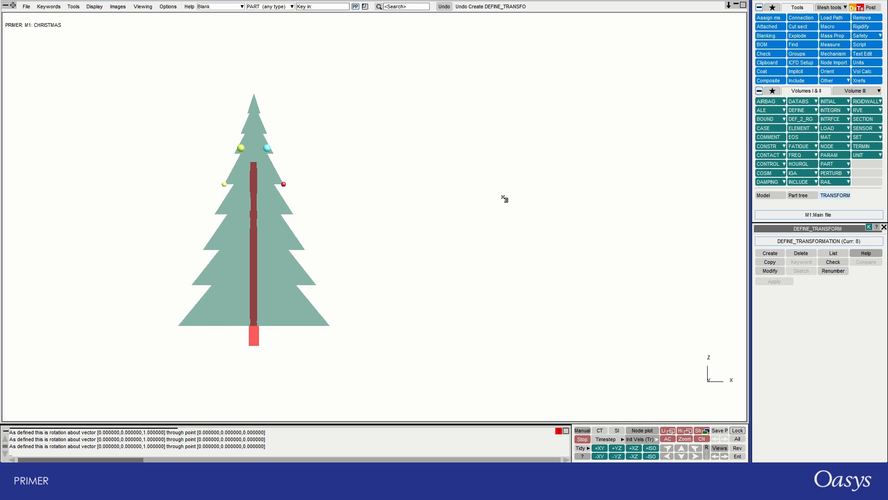
Modify DEFINE_TRANSFORMATION 3 to carry the title 180deg
left_click(770, 270)
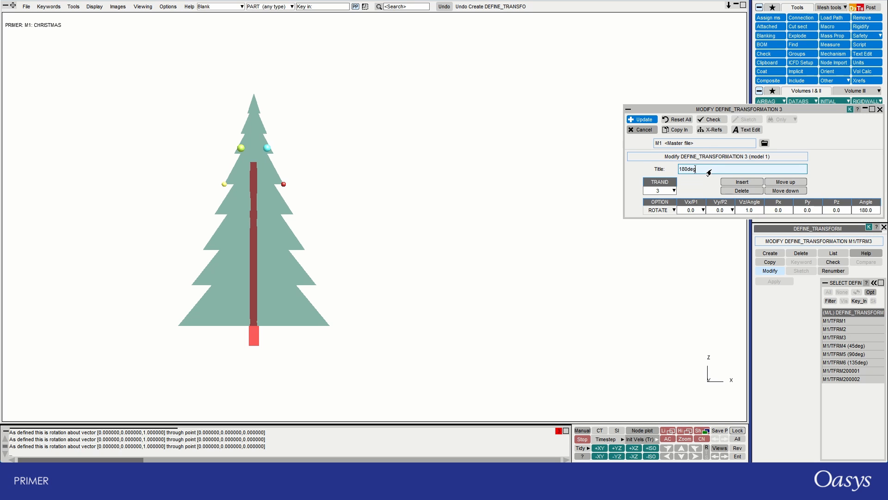
key("Return")
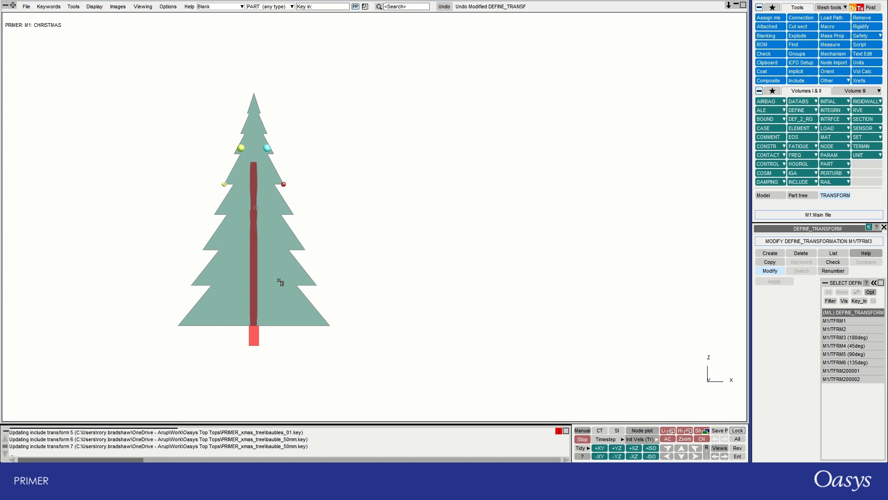
Add a new INCLUDE_TRANSFORM child to the CHRISTMAS master file and choose tree_elements_and_nodes.key as its file
middle_click_drag(317, 203, 513, 167, "shift")
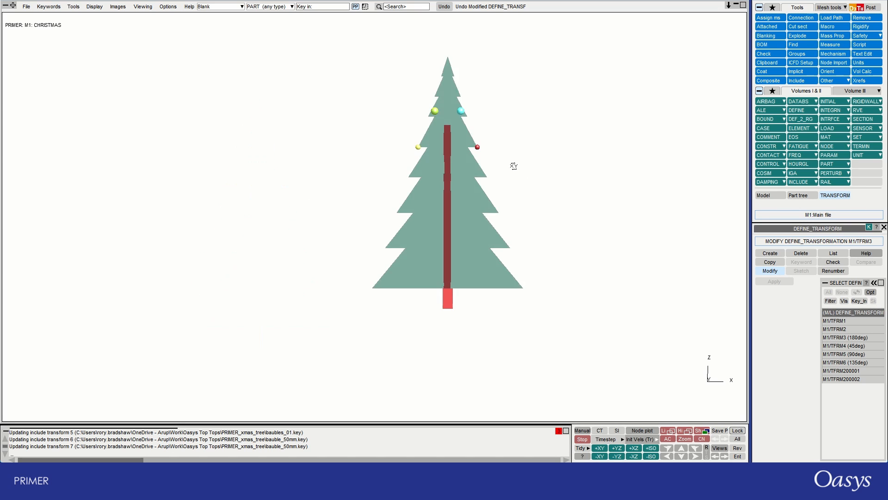
left_click_drag(513, 167, 519, 169, "shift")
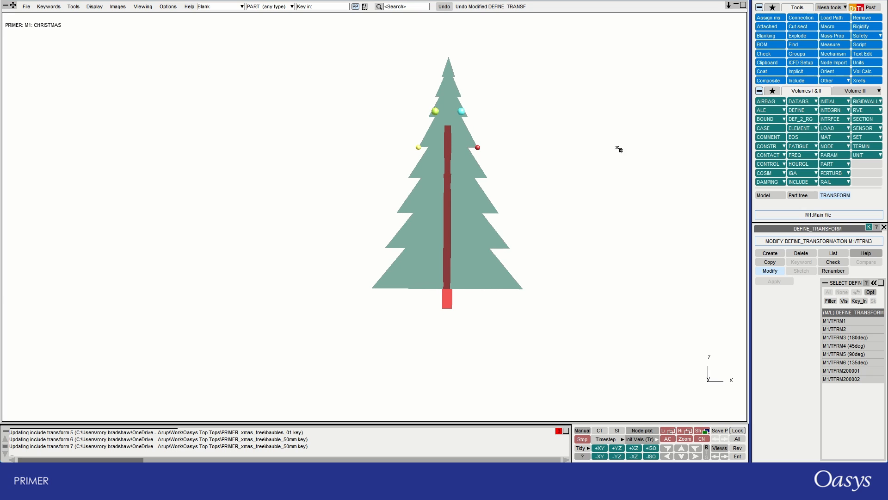
left_click(795, 81)
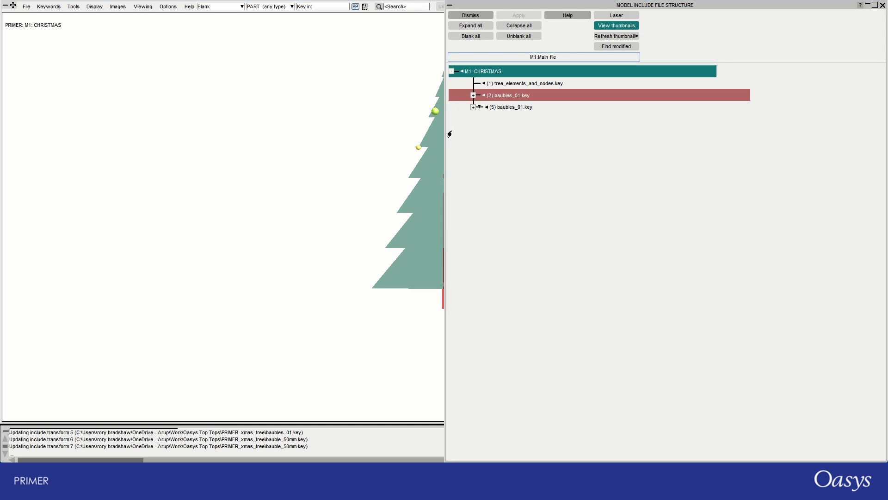
left_click(462, 71)
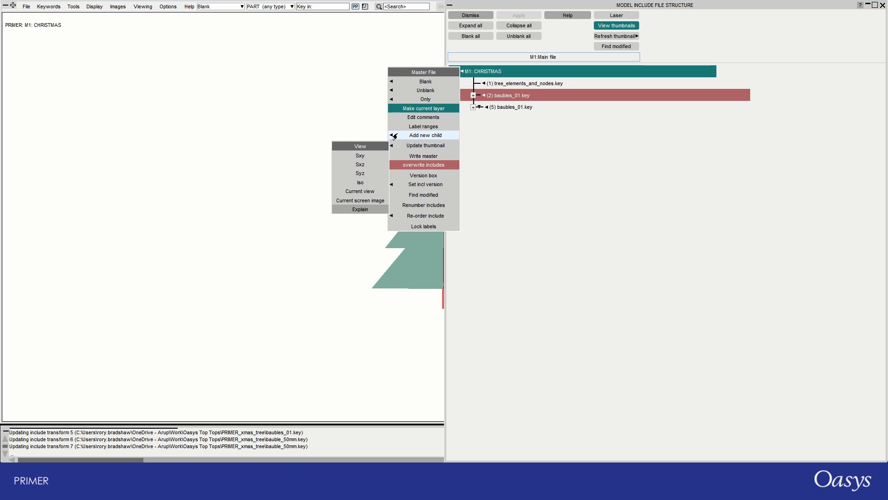
mouse_move(407, 136)
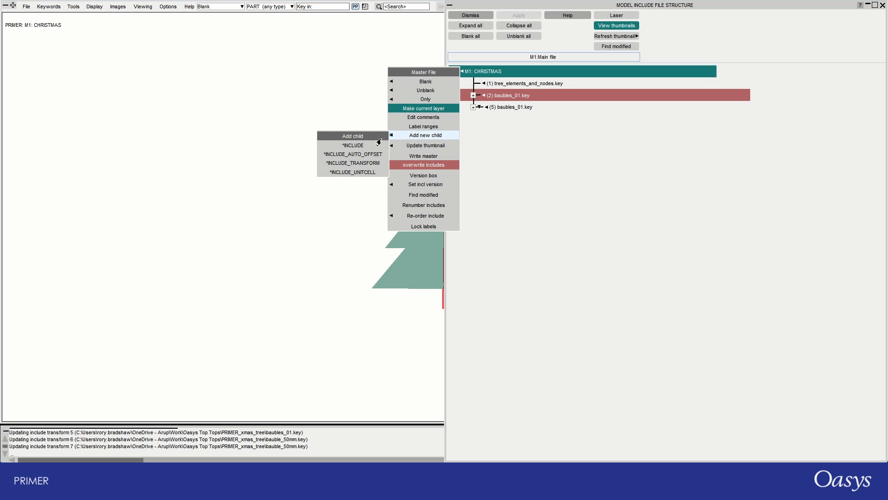
left_click(353, 163)
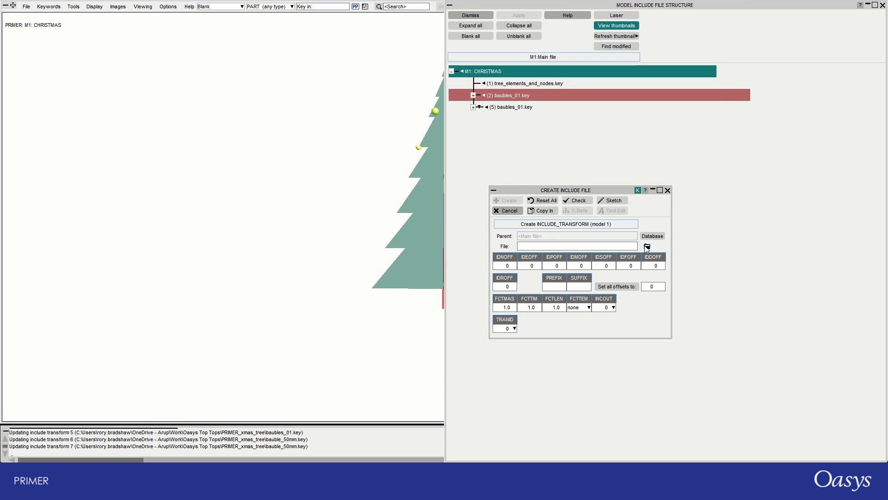
left_click(648, 246)
double_click(258, 236)
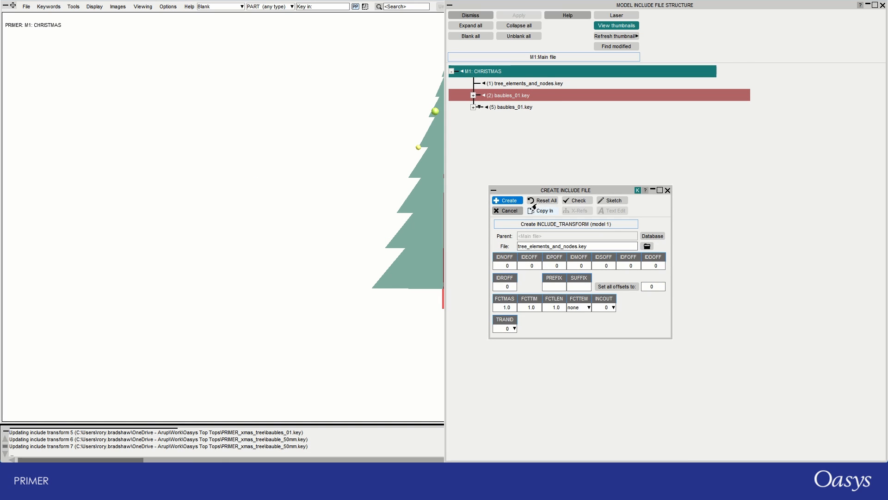
Set the include's IDNOFF and IDEOFF offsets to 1000000, assign the 45deg transformation, and create the include
scroll(311, 137, "down", 5)
scroll(416, 129, "up", 5)
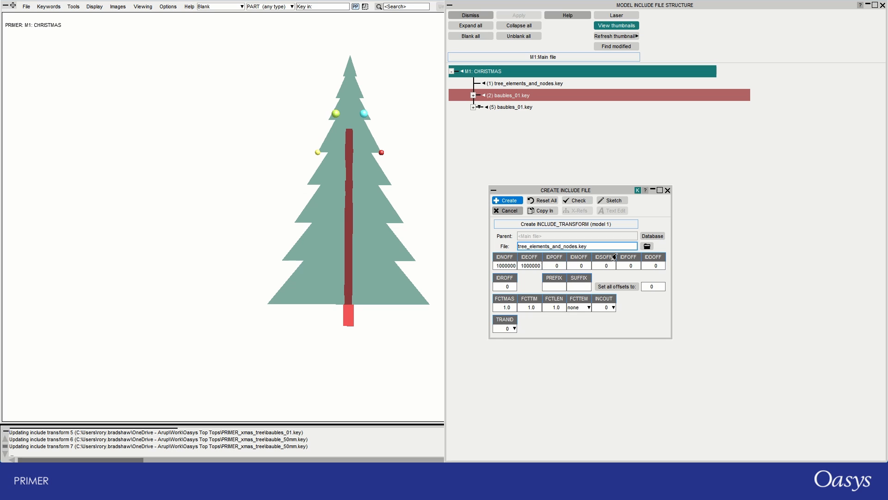
left_click(513, 329)
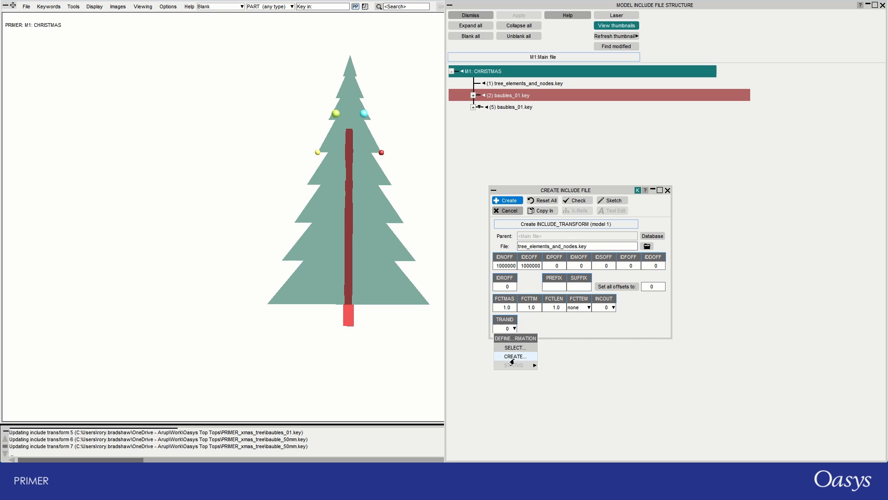
left_click(511, 362)
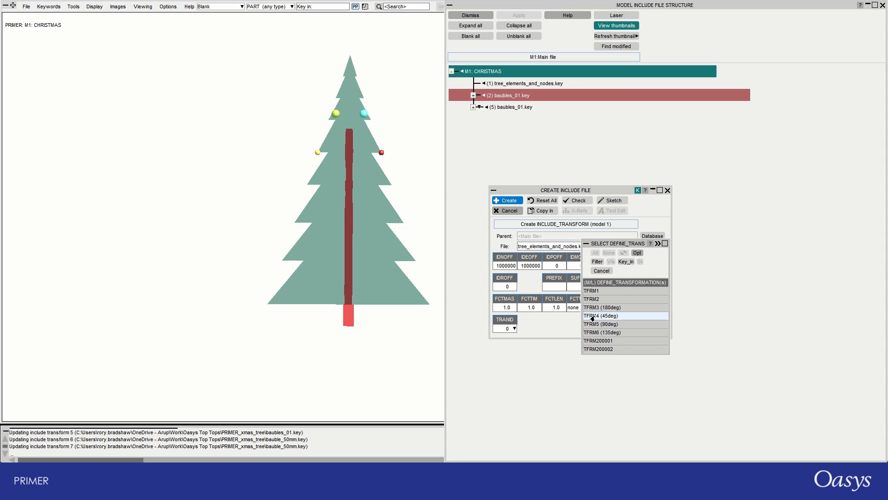
left_click(583, 317)
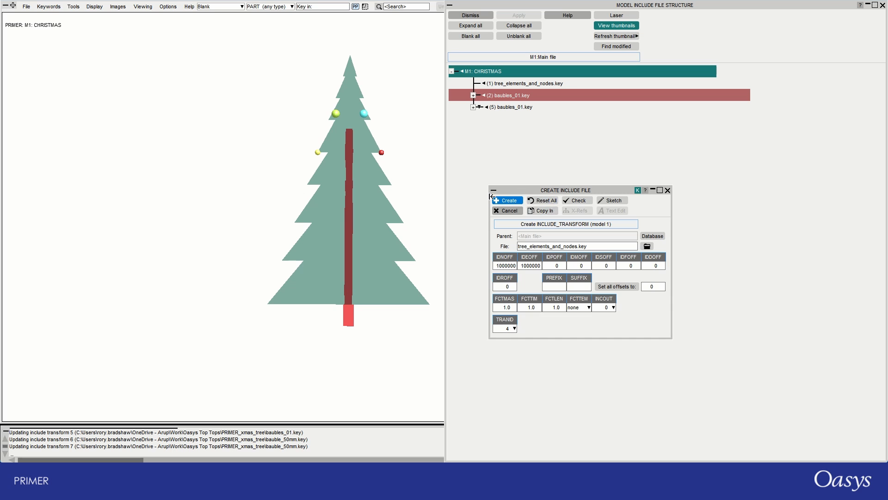
left_click(510, 200)
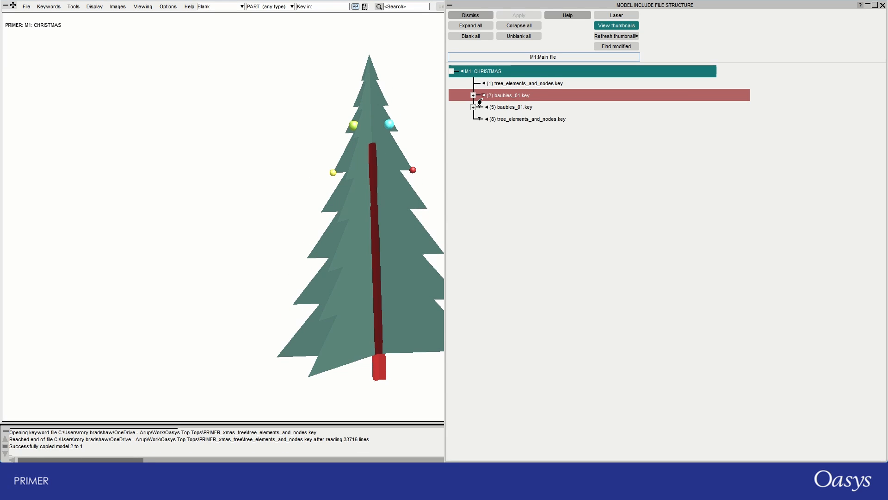
Start another INCLUDE_TRANSFORM child of the master file and copy in the settings of include 8, tree_elements_and_nodes.key
left_click(462, 71)
mouse_move(396, 137)
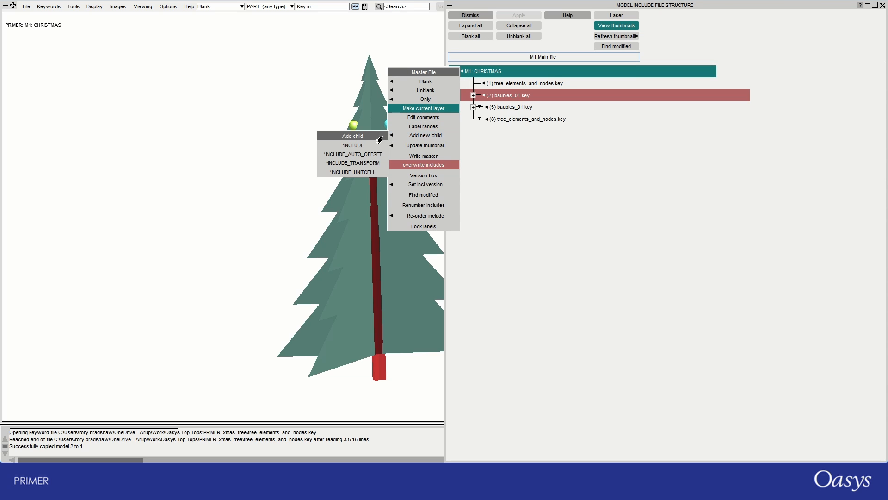
left_click(354, 164)
left_click(537, 254)
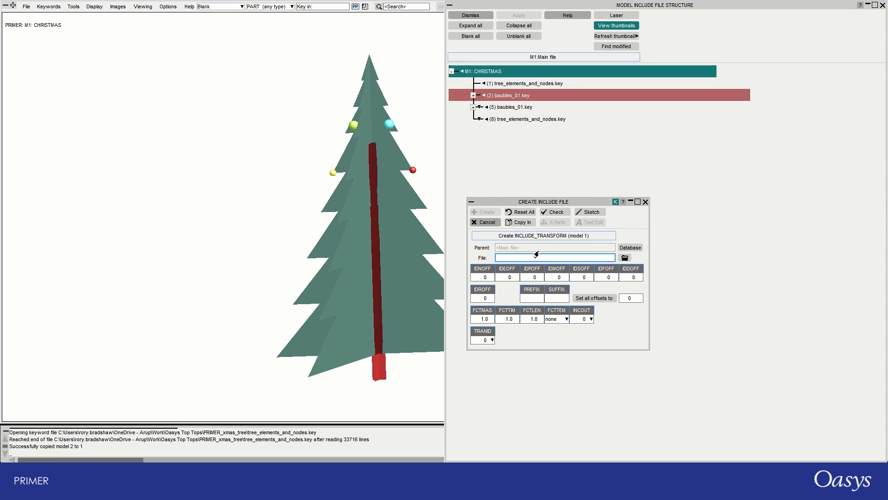
left_click(515, 223)
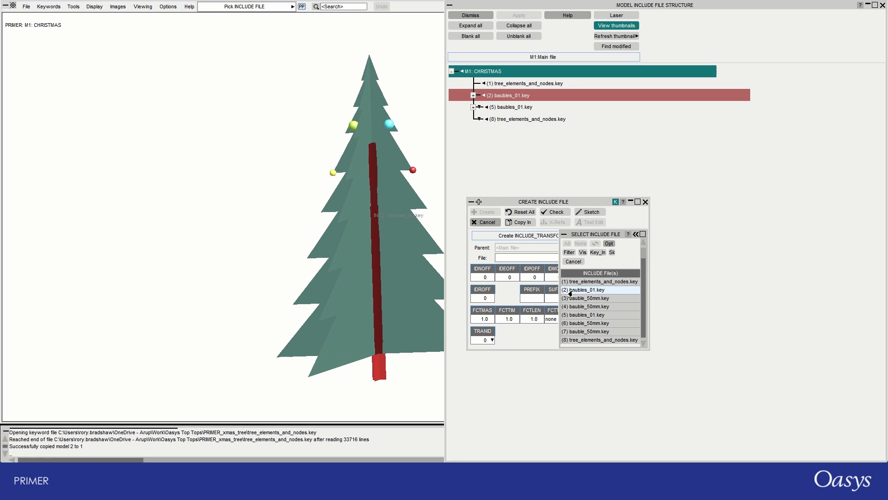
left_click(580, 341)
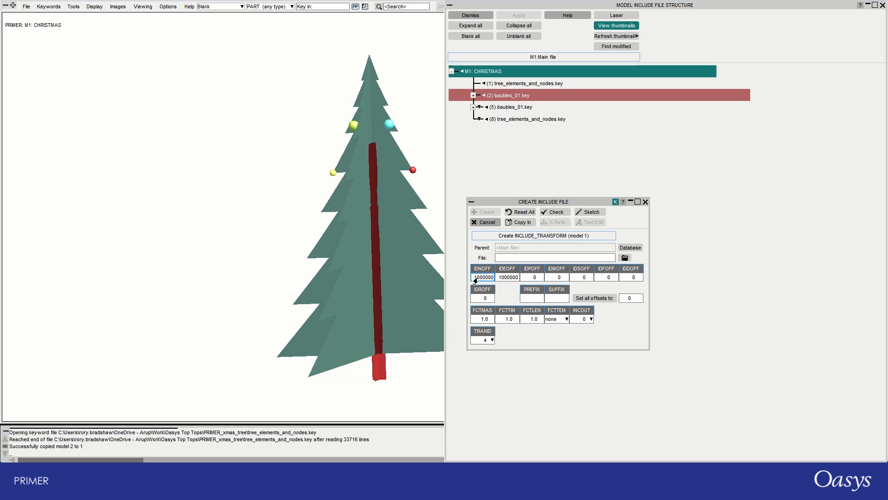
Change the copied IDNOFF and IDEOFF offsets to 2000000 and assign the 90deg transformation
key("BackSpace")
type("2")
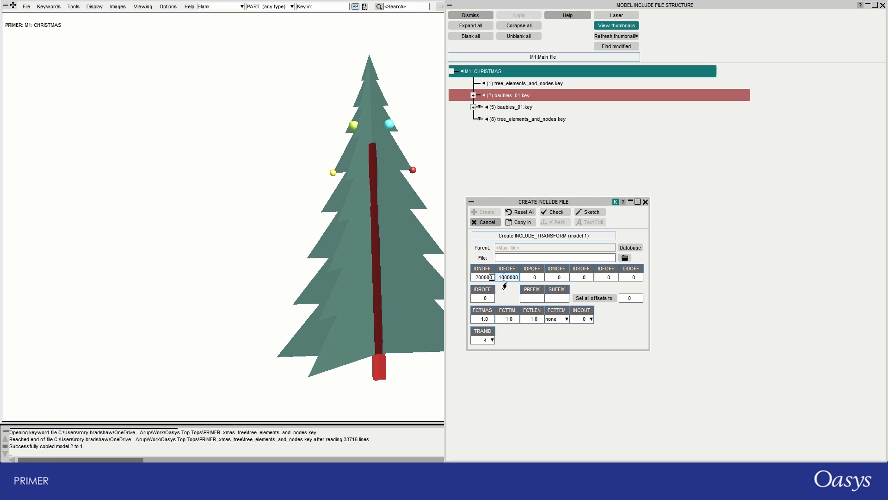
key("BackSpace")
left_click(488, 340)
left_click(501, 359)
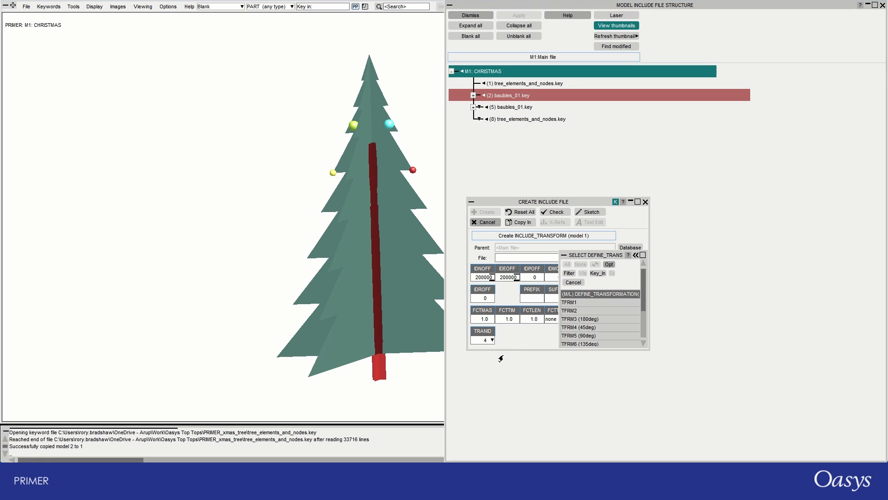
left_click(574, 338)
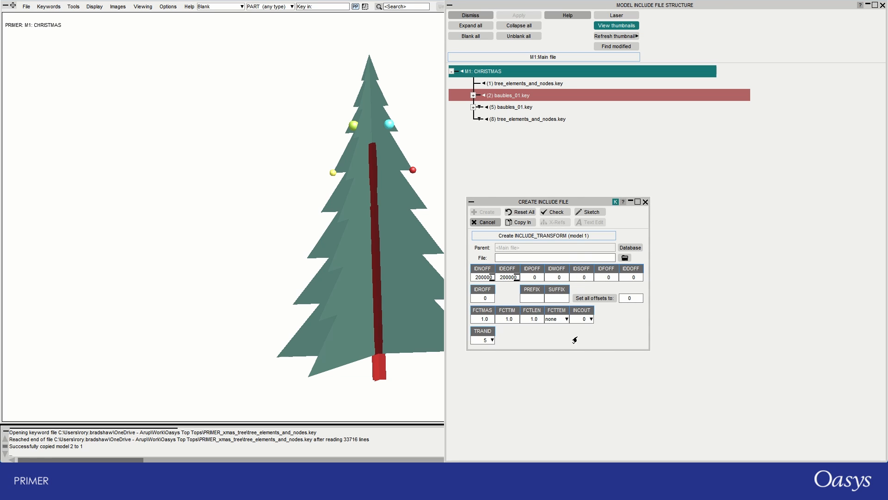
Choose tree_elements_and_nodes.key as the file for the 90deg include and create it
left_click(626, 258)
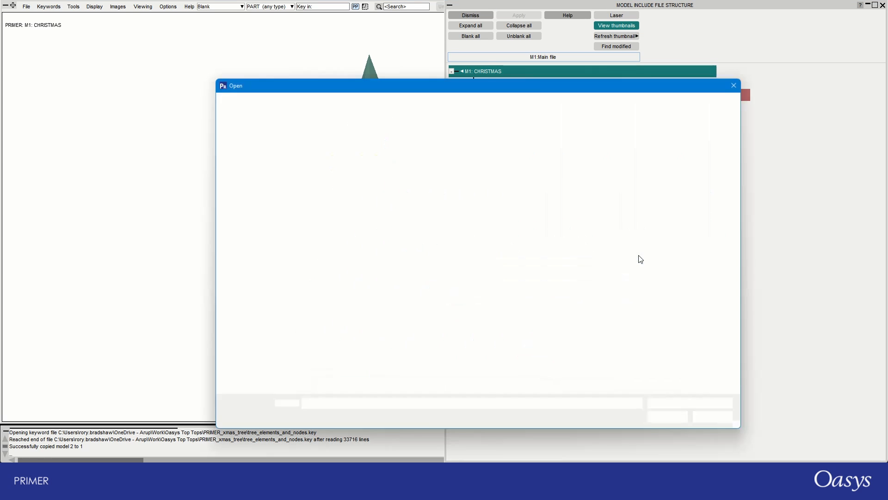
double_click(268, 237)
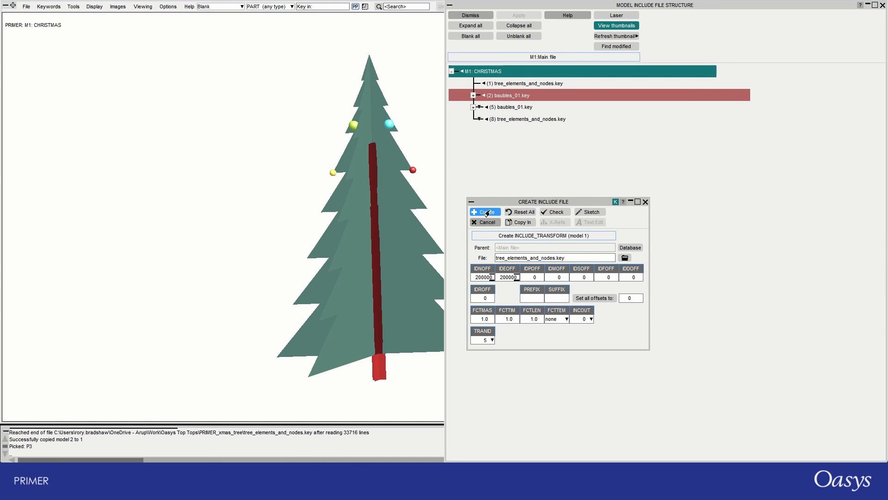
left_click(485, 214)
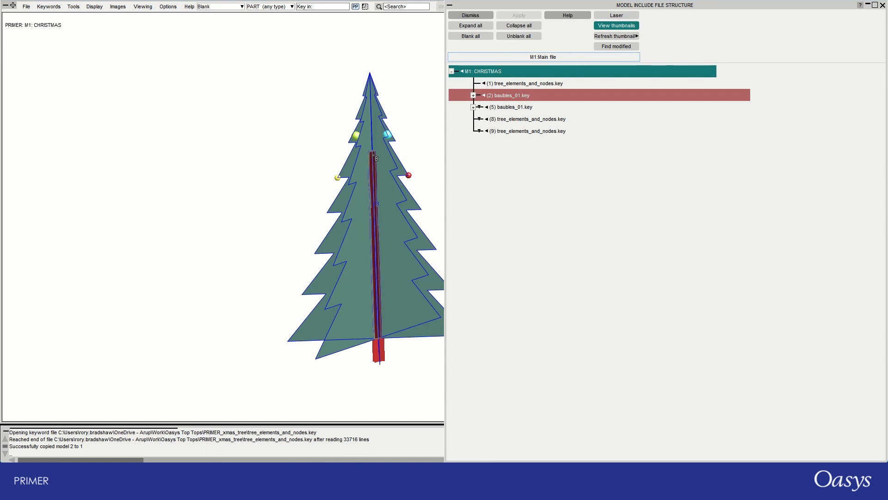
Start a further INCLUDE_TRANSFORM child of the master file with IDNOFF and IDEOFF offsets of 3000000
left_click_drag(373, 155, 377, 239, "shift")
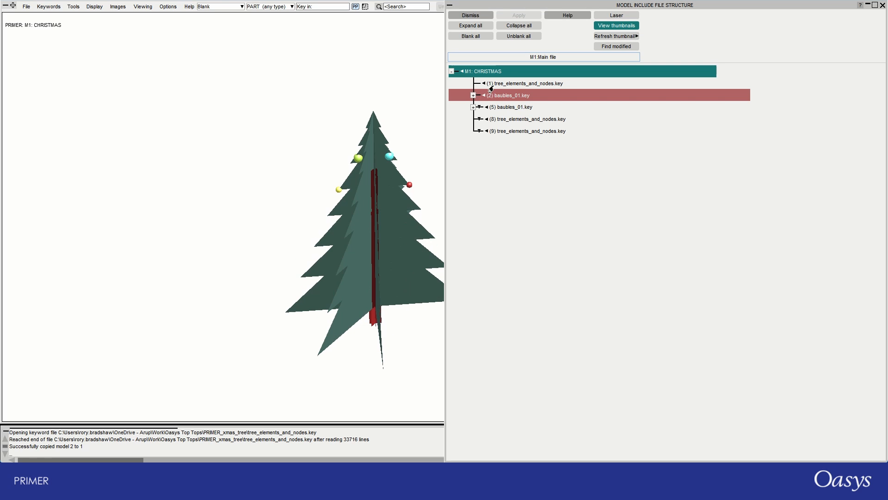
left_click(461, 73)
mouse_move(392, 139)
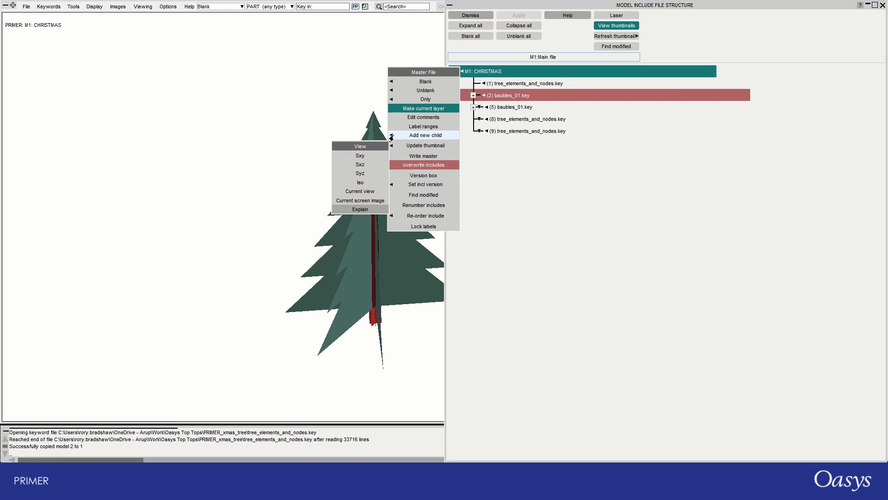
left_click(359, 164)
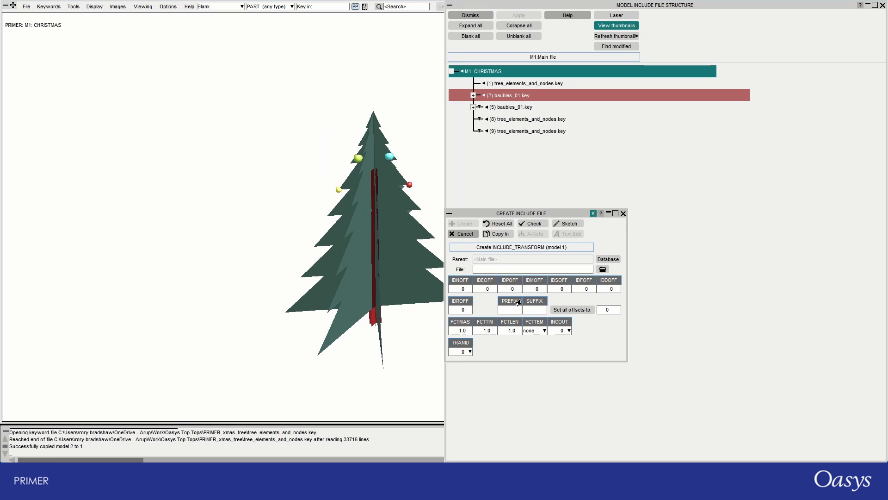
left_click(462, 289)
type("3")
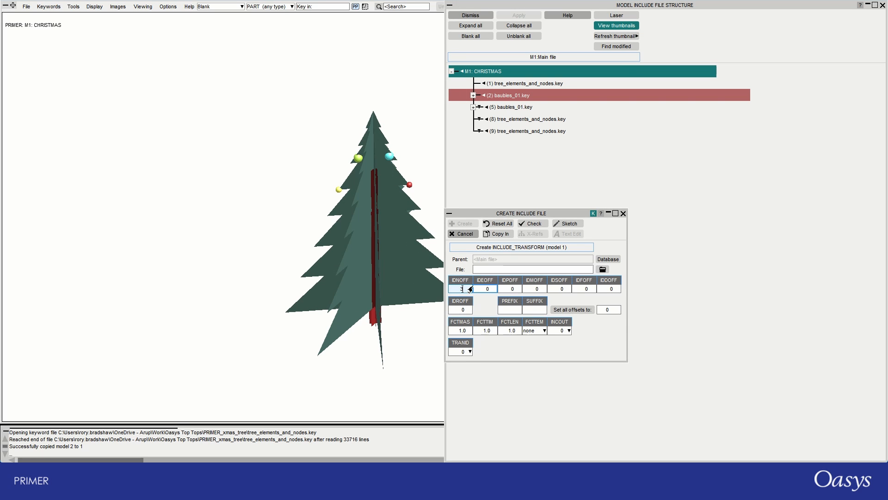
type("000000")
left_click(490, 289)
type("3000000")
Set the include's TRANID to 6, choose tree_elements_and_nodes.key as its file, and create it
left_click(465, 352)
type("6")
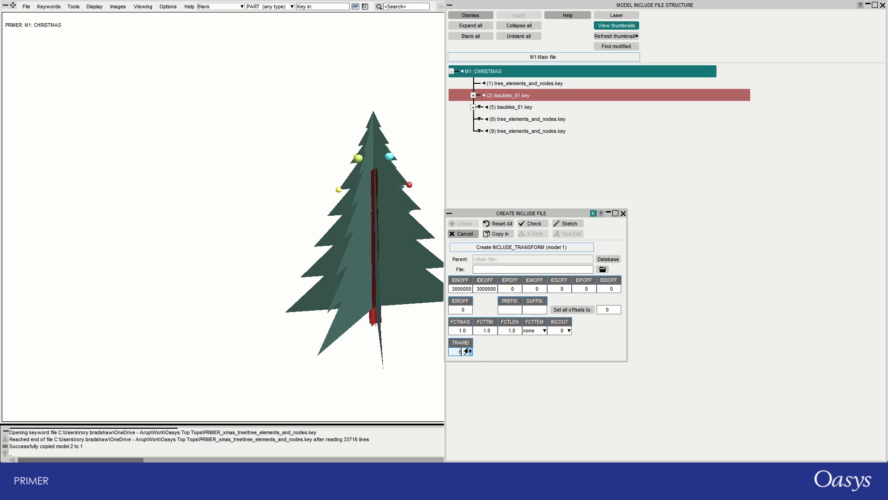
key("Return")
left_click(603, 269)
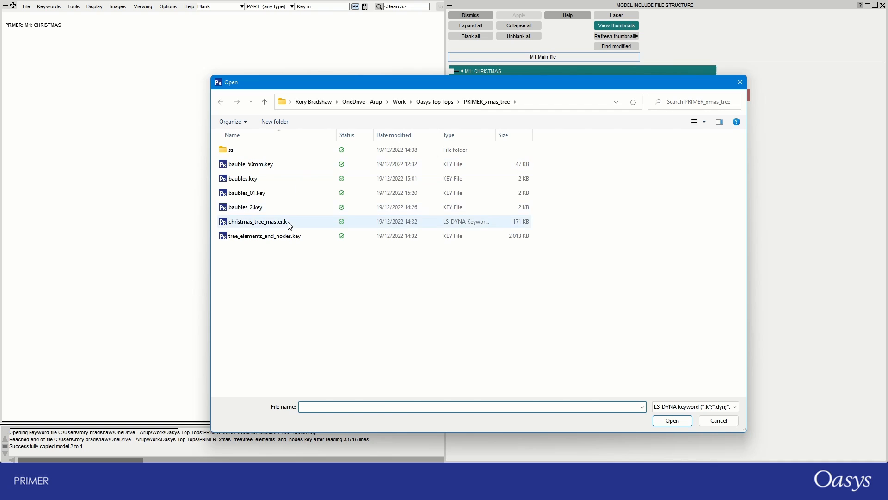
double_click(262, 236)
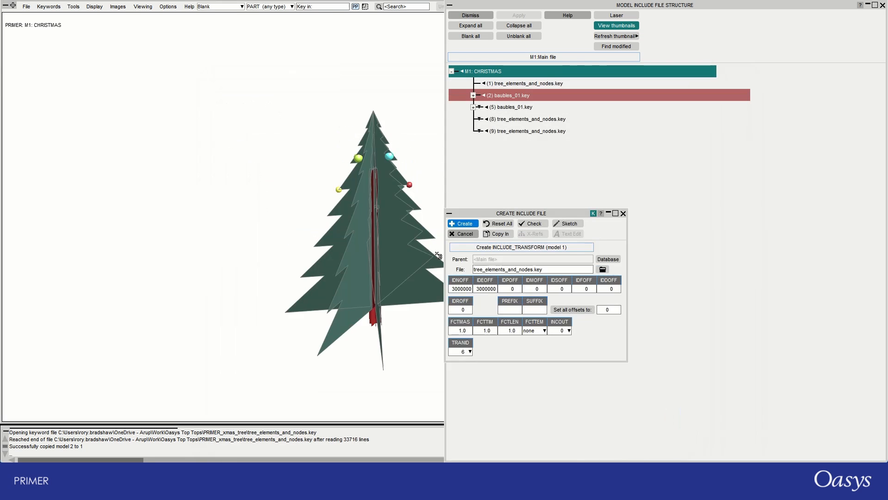
left_click(466, 223)
left_click_drag(397, 218, 339, 114, "shift")
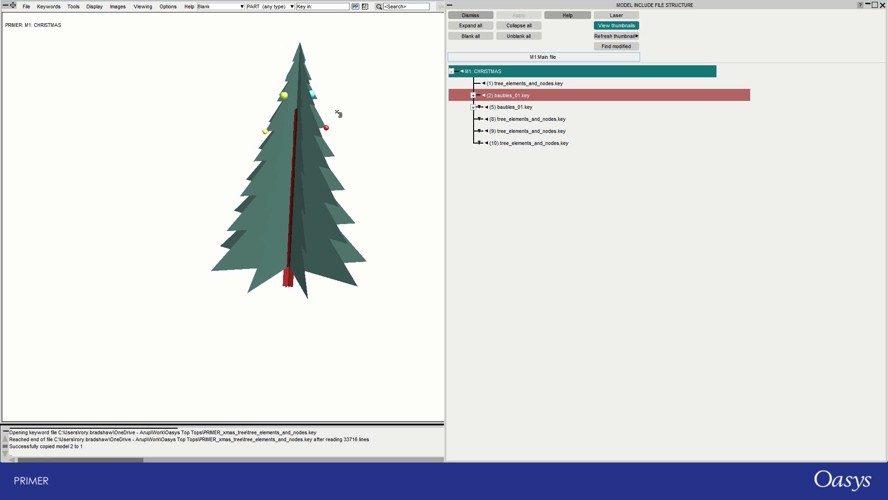
Start an INCLUDE_TRANSFORM child of the master file and choose baubles_2.key as its file
right_click(463, 79)
mouse_move(403, 138)
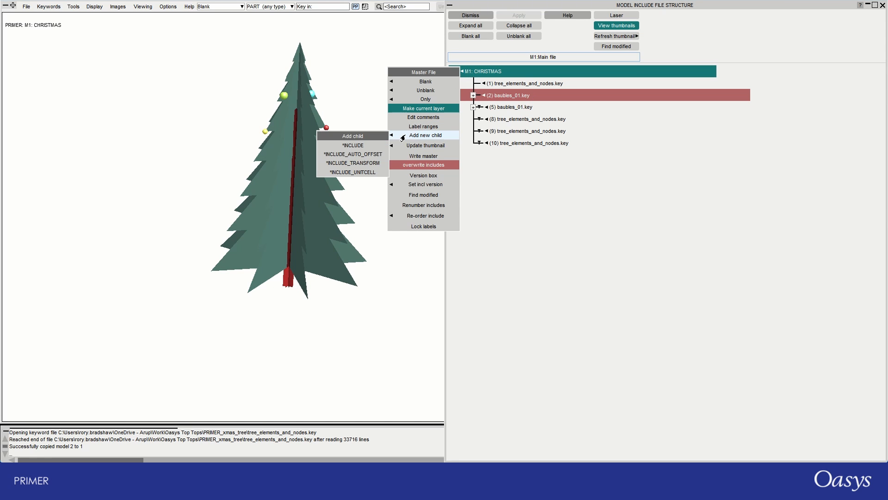
left_click(351, 163)
left_click(578, 277)
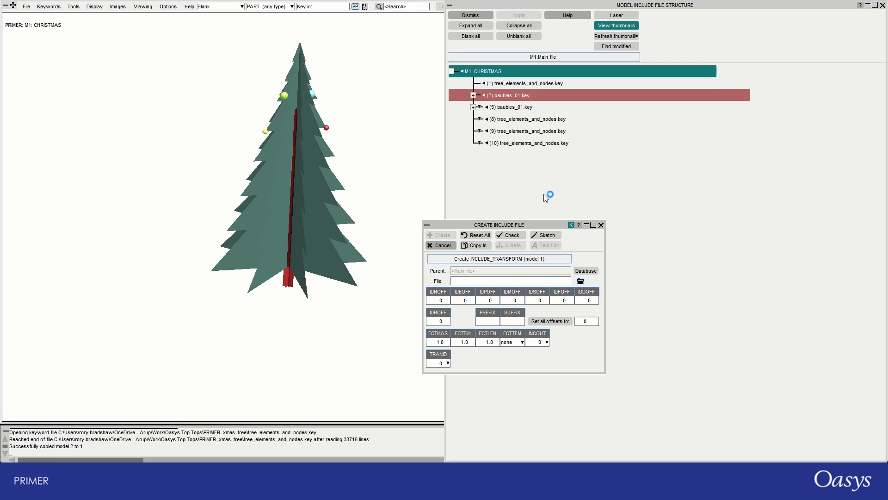
double_click(276, 207)
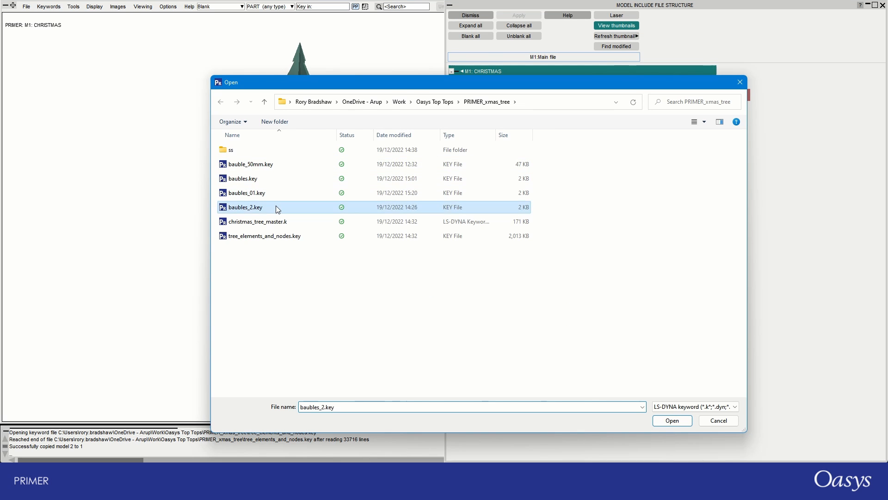
Set the include's TRANID to 4, apply 400000 to all its offsets, and create it
left_click(440, 364)
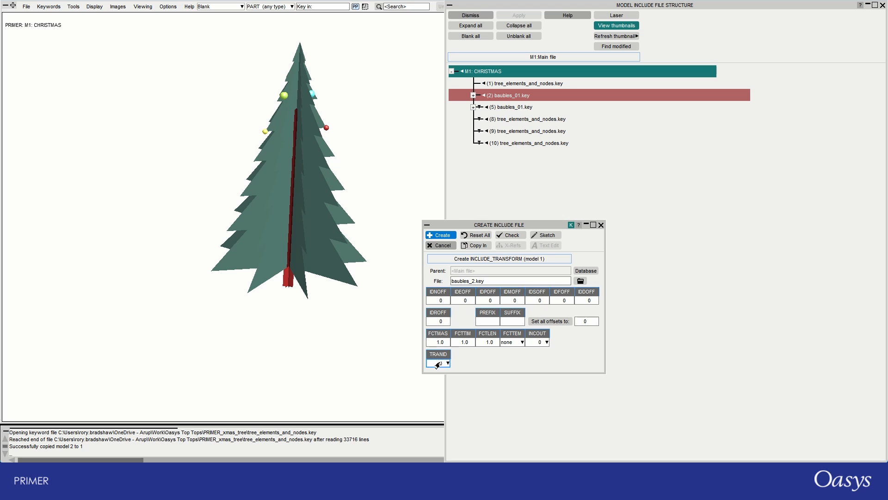
type("4")
key("Delete")
left_click(578, 322)
left_click_drag(577, 324, 589, 324)
type("400000")
key("Return")
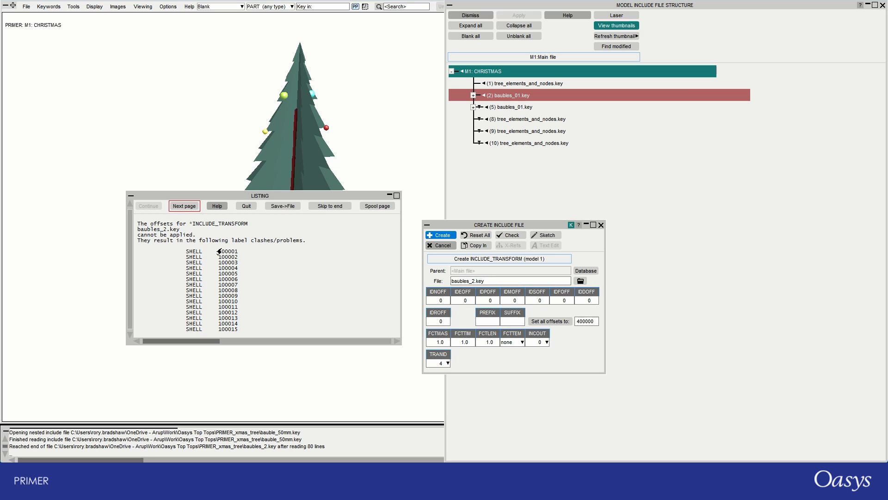
left_click(245, 207)
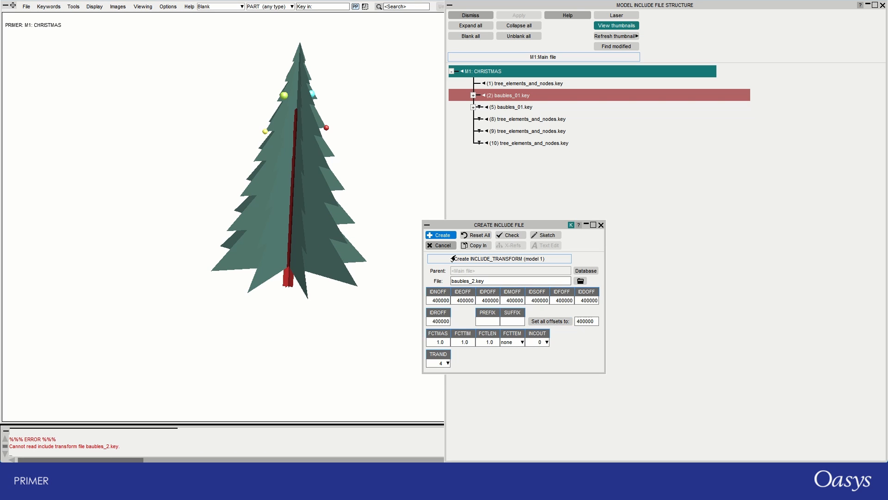
left_click(439, 236)
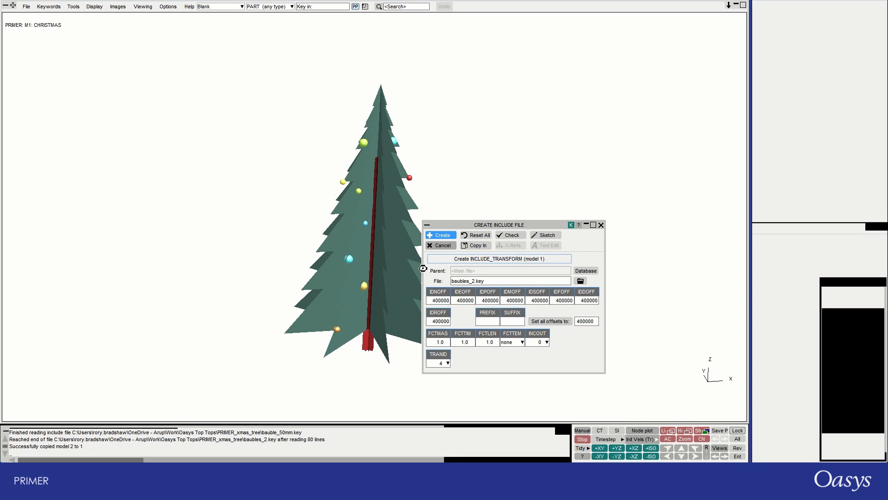
Start another INCLUDE_TRANSFORM child of the master file, again using baubles_2.key as its file
middle_click_drag(272, 219, 137, 187, "shift")
left_click_drag(185, 203, 458, 121, "shift")
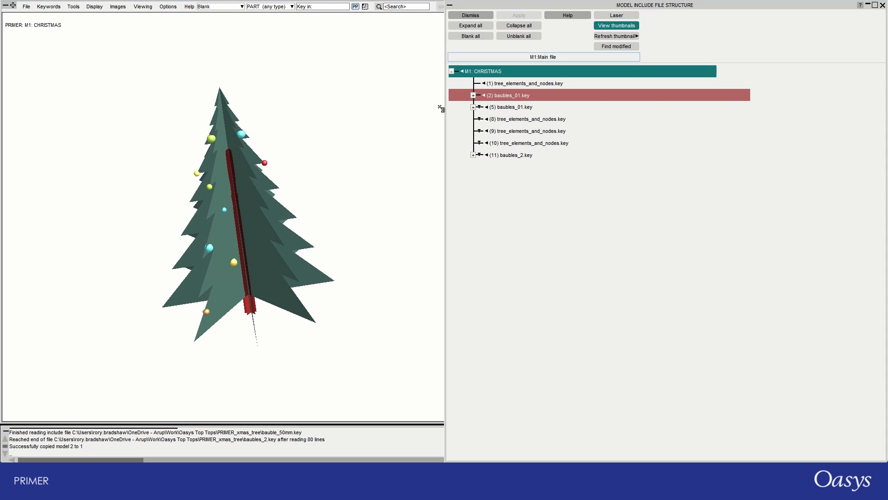
right_click(459, 72)
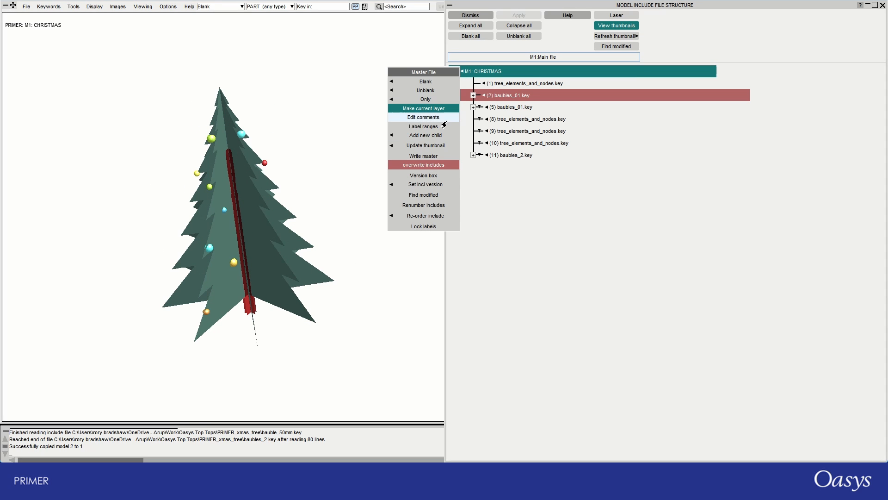
mouse_move(426, 135)
left_click(363, 163)
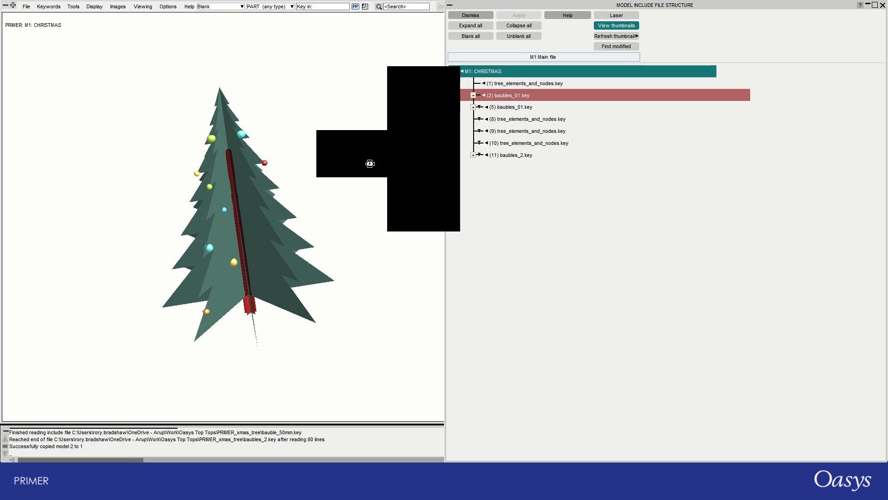
left_click(558, 292)
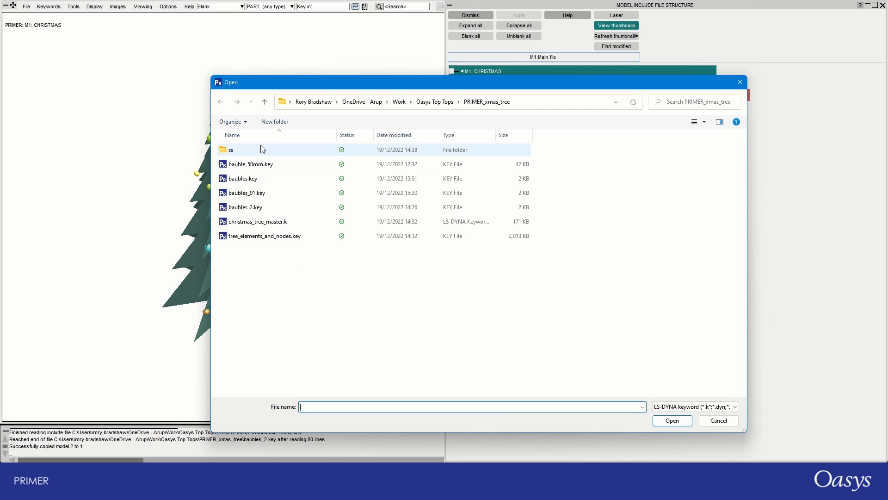
double_click(250, 178)
Set all offsets to 500000 and TRANID to 5, and try to create the include
left_click(562, 333)
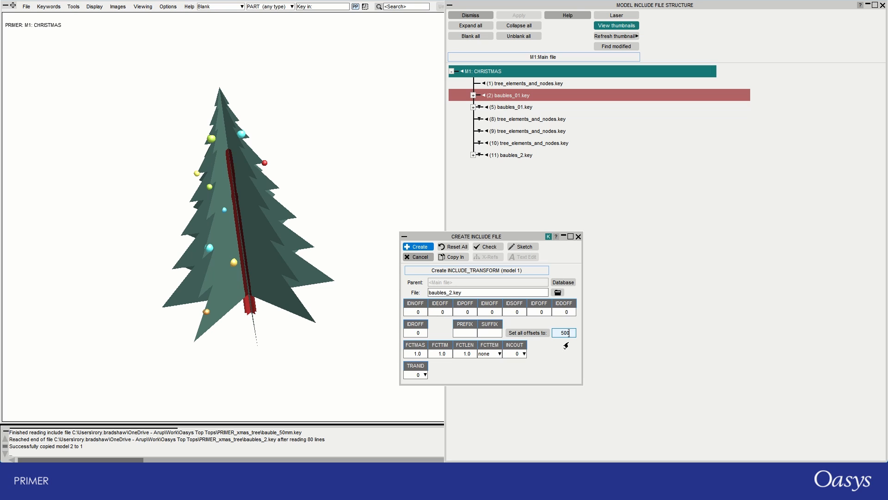
type("500000")
key("Return")
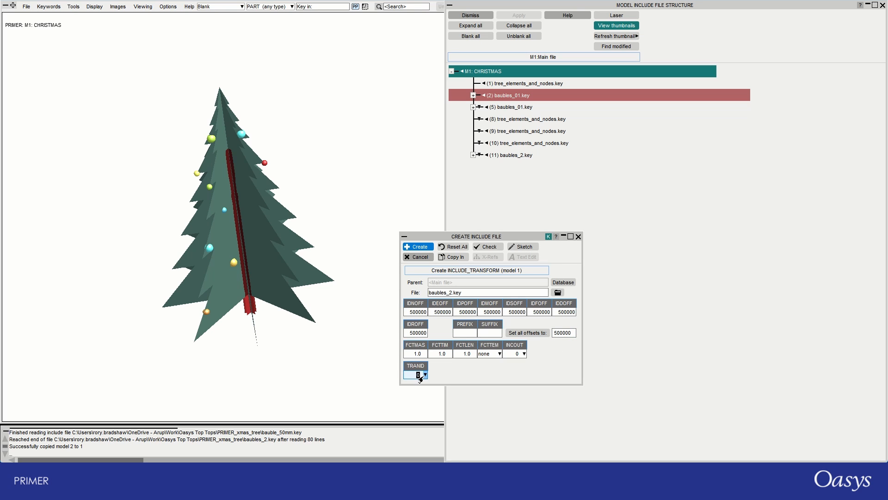
left_click(417, 374)
type("5")
key("Return")
left_click(418, 247)
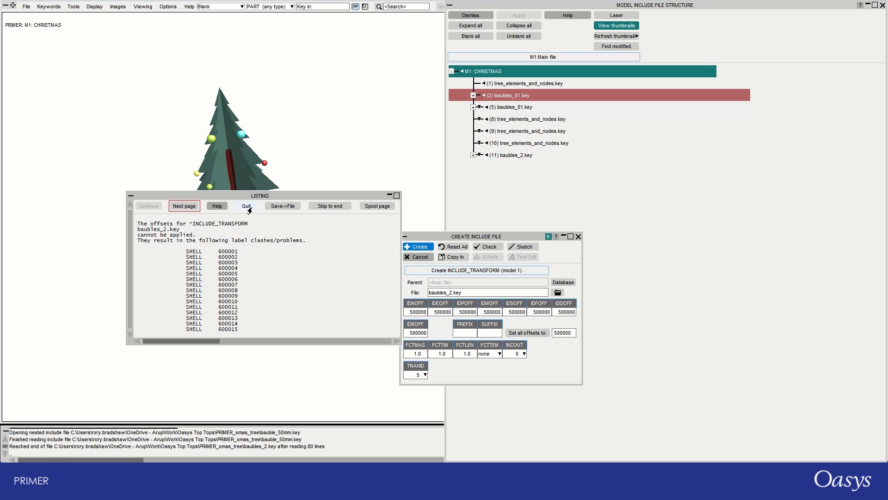
left_click(248, 208)
Change all offsets of the TRANID 5 bauble include to 10000000 and create it
left_click(559, 333)
key("BackSpace")
type("1")
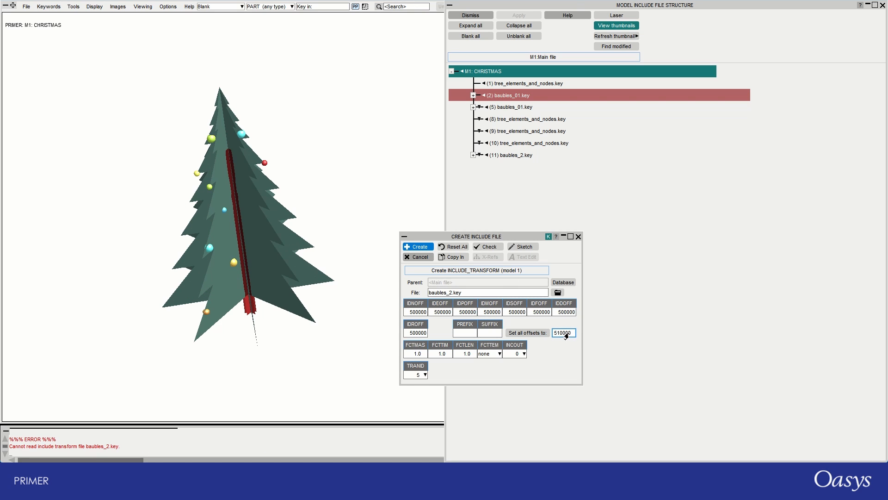
double_click(566, 334)
type("100")
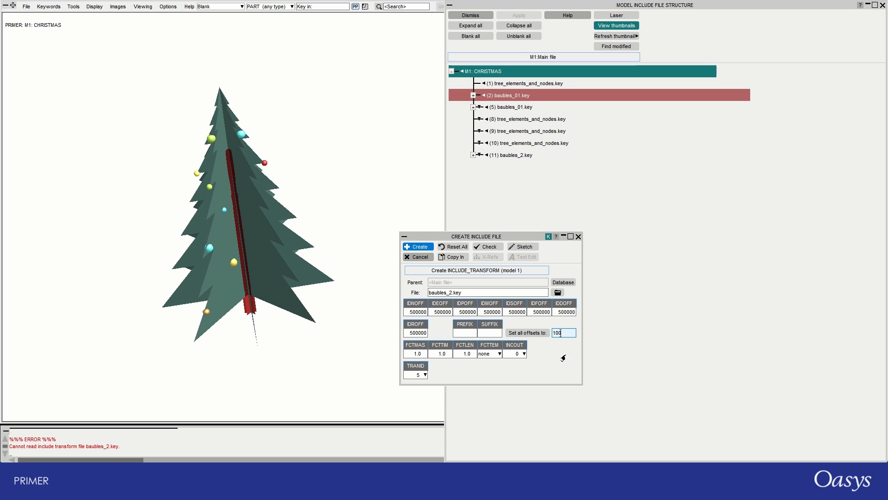
type("0")
key("Return")
left_click(422, 247)
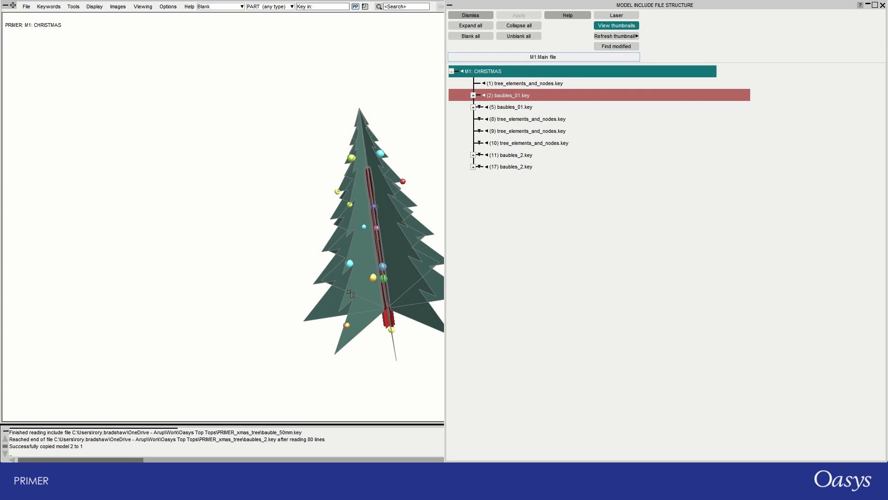
Start a third INCLUDE_TRANSFORM child of the master file with baubles_2.key as its file
left_click_drag(349, 292, 377, 234)
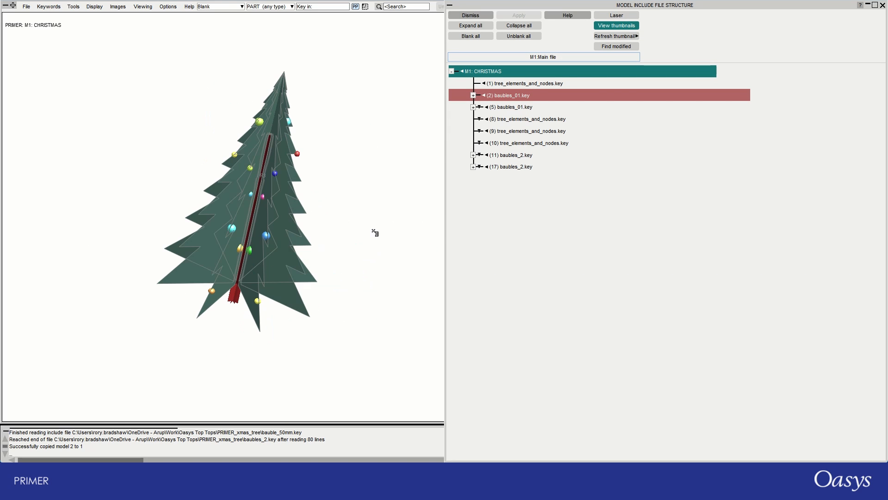
left_click(462, 71)
left_click(425, 135)
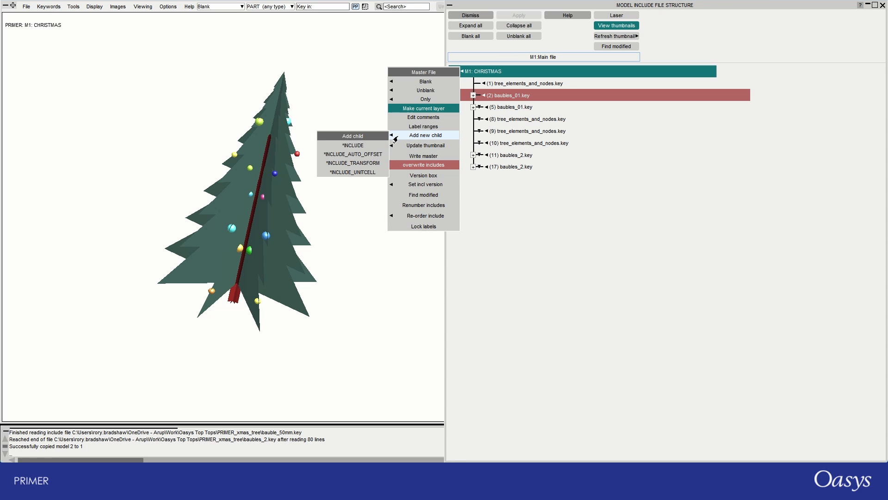
left_click(350, 163)
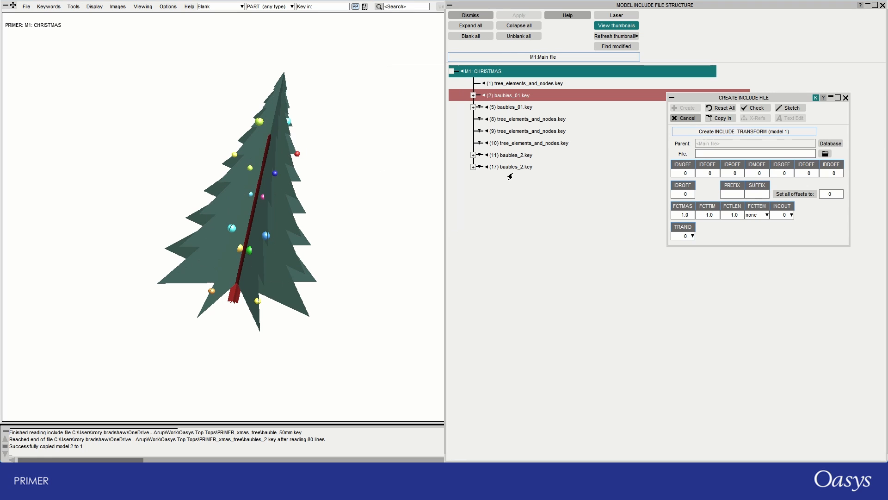
left_click(827, 155)
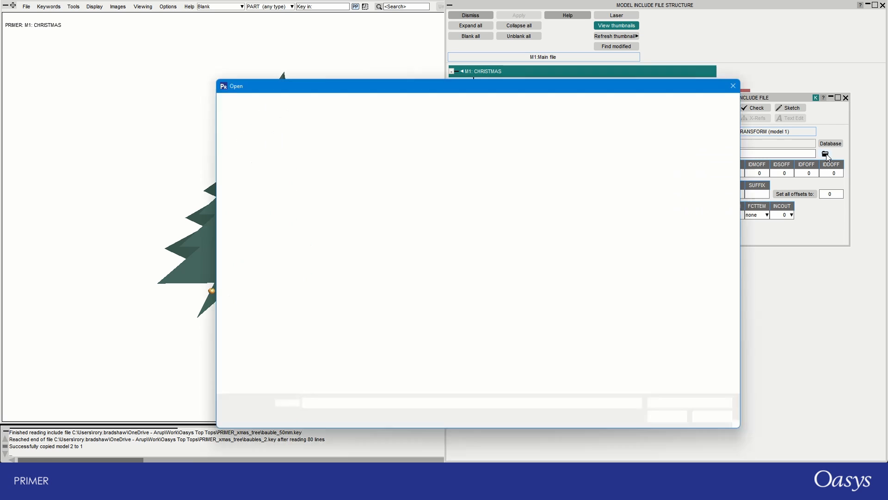
double_click(241, 208)
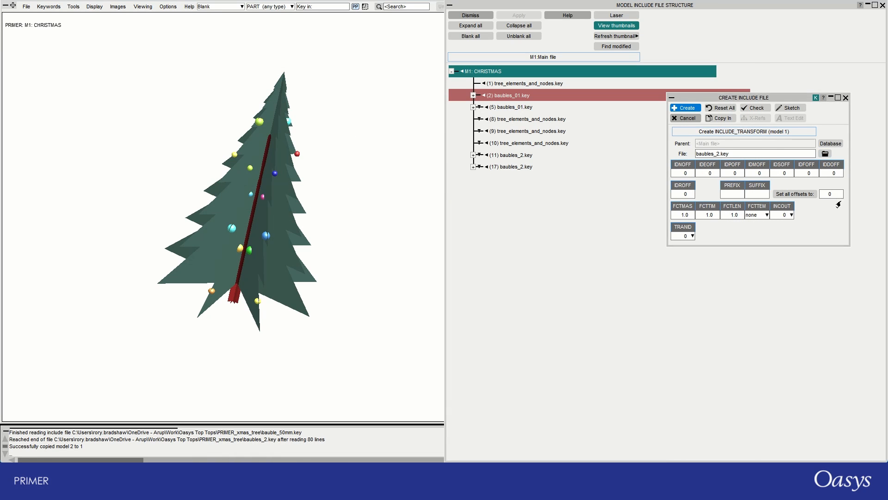
Set all offsets to 20000000, assign the 135deg transformation TFRM6, and create the include
left_click(831, 193)
type("20000000")
left_click(794, 195)
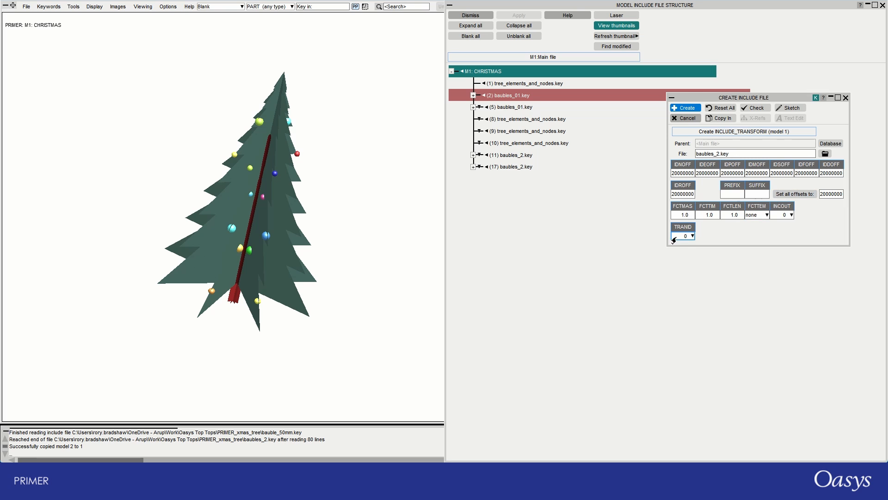
left_click(691, 236)
left_click(688, 255)
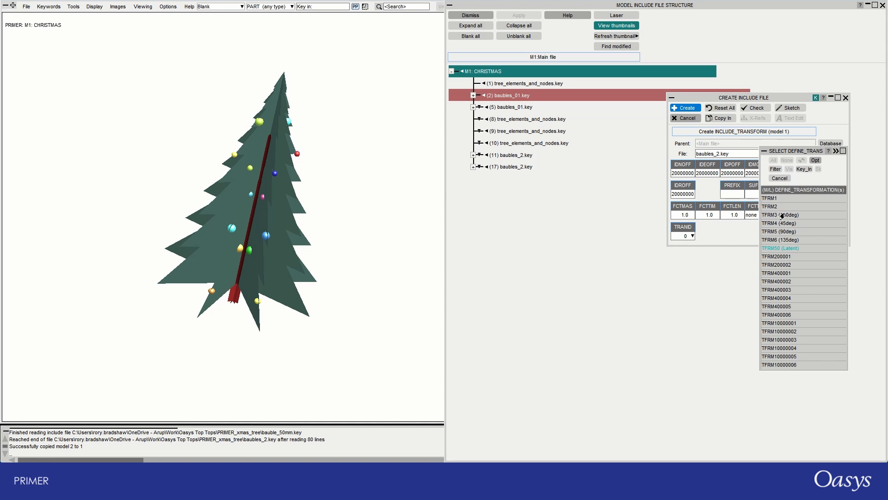
left_click(782, 240)
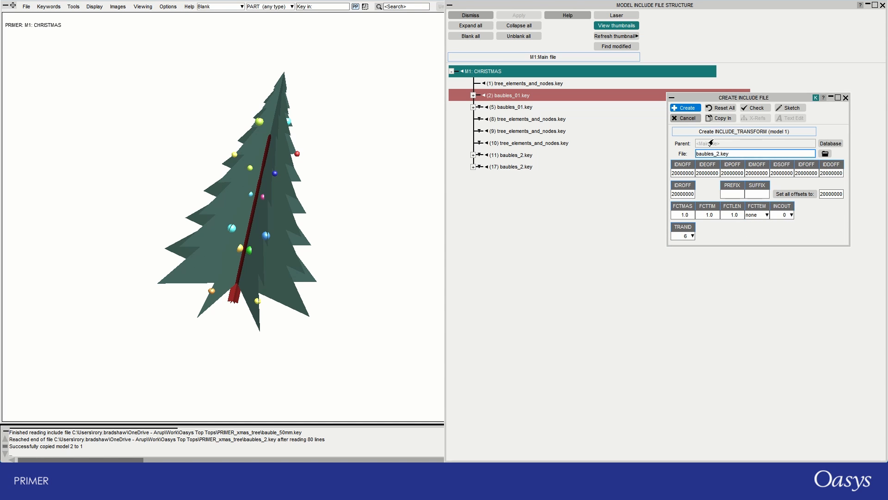
left_click(680, 110)
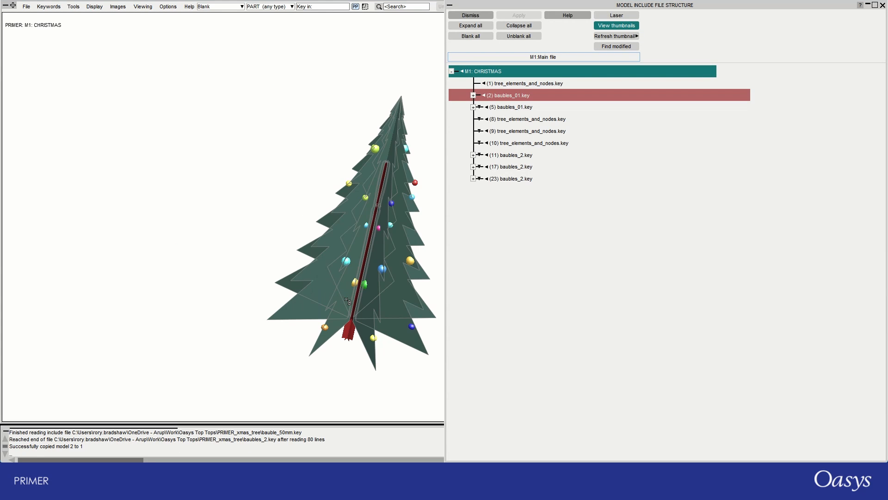
Check the baubles around the tree and expand the first two baubles_2.key includes to view their nested includes
middle_click_drag(346, 299, 248, 227, "shift")
mouse_move(247, 227)
left_mouse_down("shift")
mouse_move(93, 195)
mouse_move(174, 194)
mouse_move(270, 153)
mouse_move(292, 196)
mouse_move(281, 121)
mouse_move(259, 305)
mouse_move(285, 98)
mouse_move(337, 55)
mouse_move(290, 100)
left_mouse_up("shift")
key("1")
key("2")
key("1")
scroll(273, 215, "down", 3)
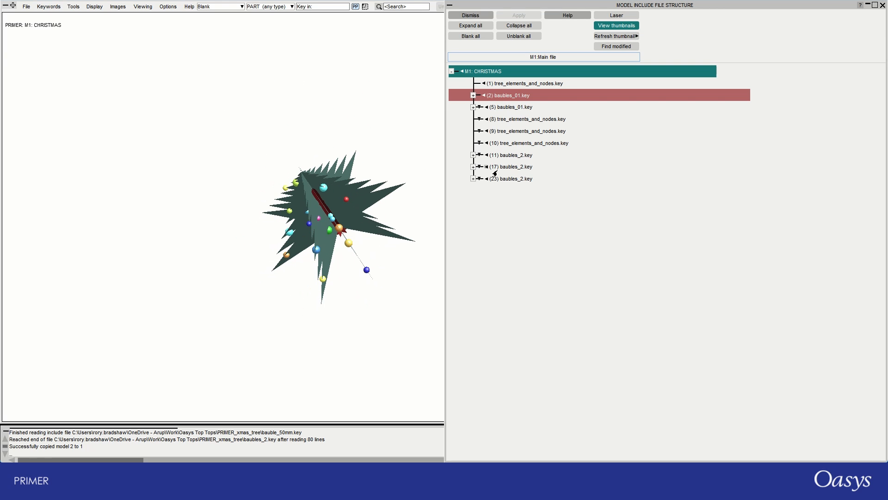
left_click_drag(262, 303, 296, 180, "shift")
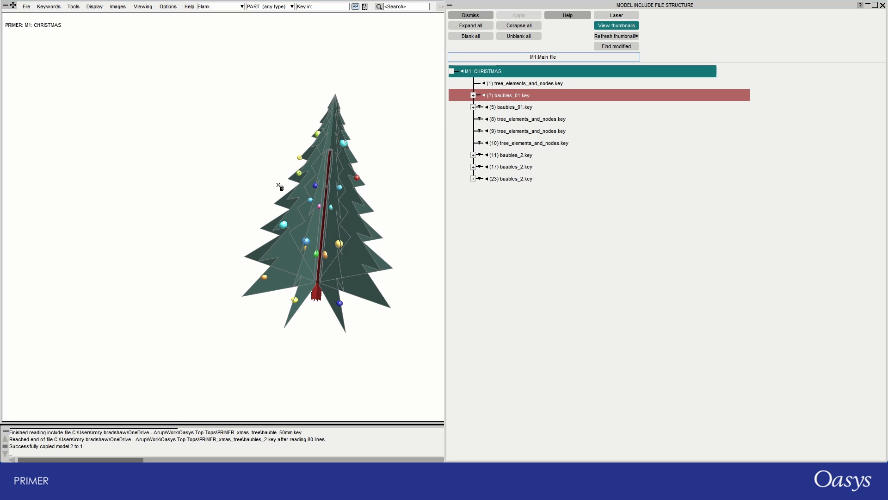
left_click(473, 155)
left_click(472, 226)
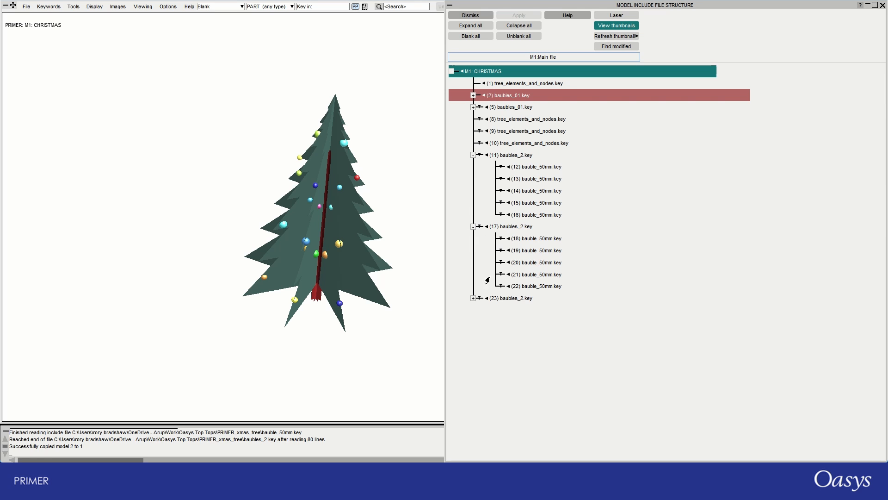
Examine the arrangement of baubles on the whole decorated tree from the front
left_click_drag(319, 241, 294, 187)
scroll(225, 98, "up", 3)
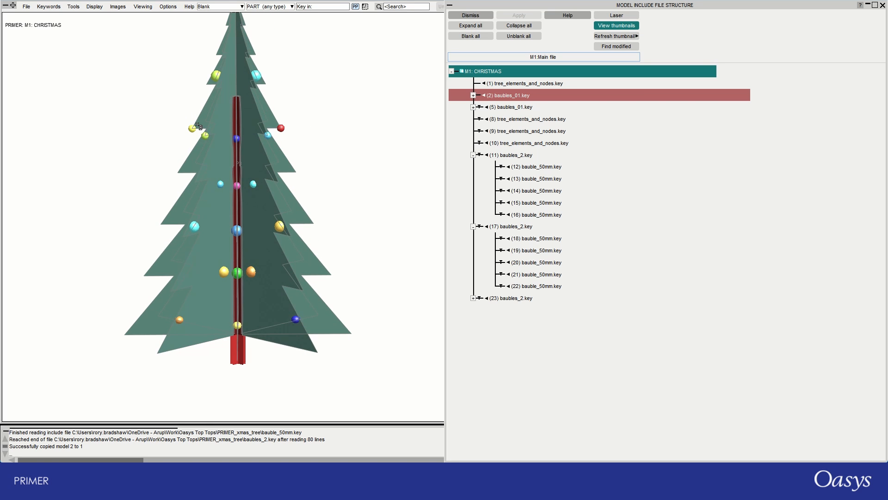
scroll(177, 87, "down", 1)
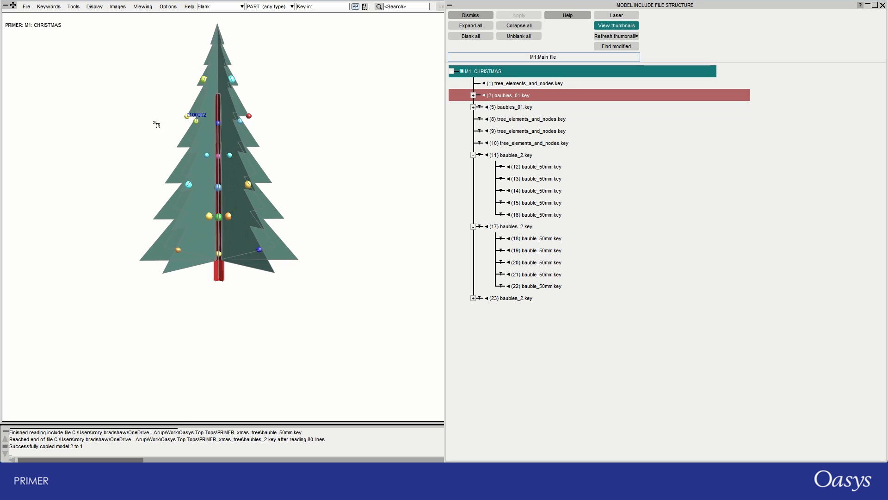
scroll(46, 372, "down", 3)
scroll(28, 204, "up", 2)
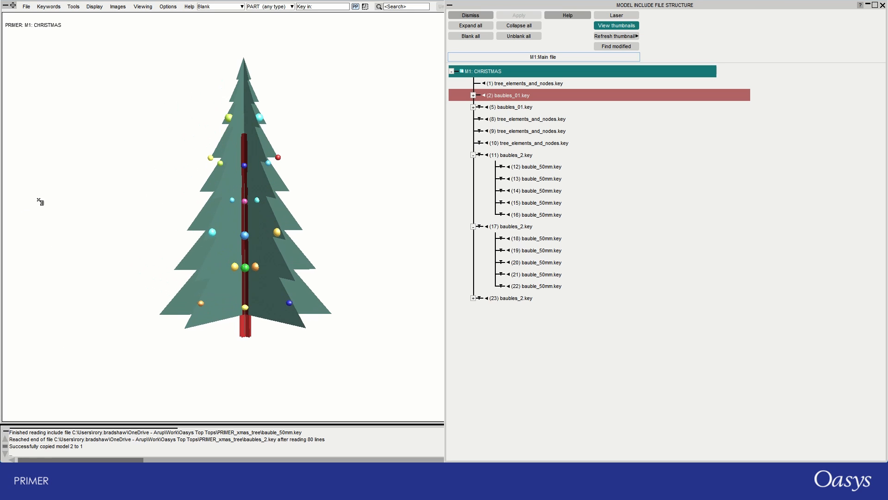